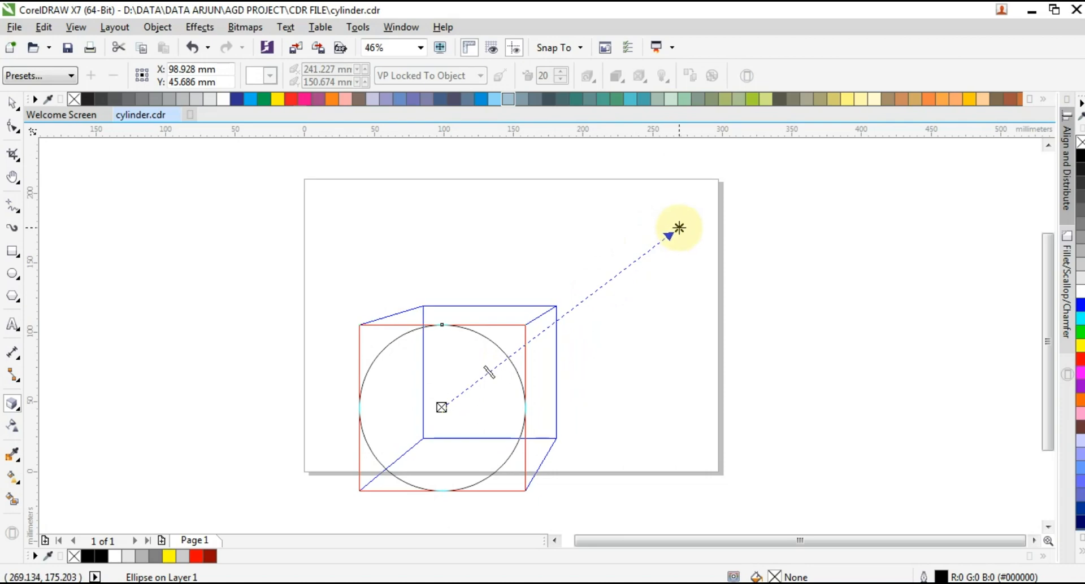
# Extrude the circle into a tapered cylinder and scale it to about 226 × 172 mm, centred on the page
pyautogui.moveTo(509, 357); pyautogui.dragTo(577, 308)
pyautogui.click(12, 103)
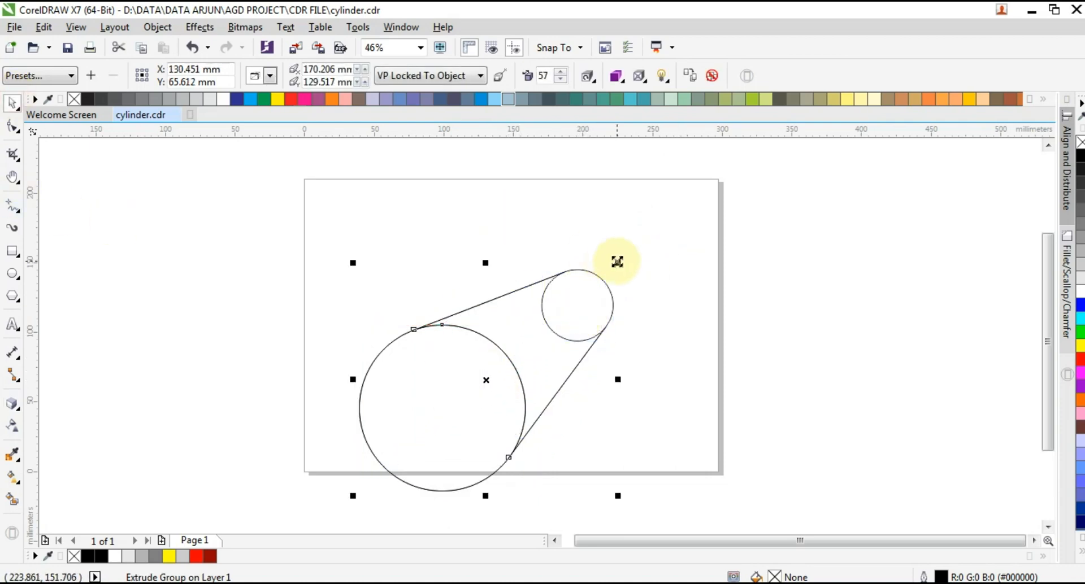
pyautogui.moveTo(616, 263); pyautogui.dragTo(659, 220)
pyautogui.press('p')
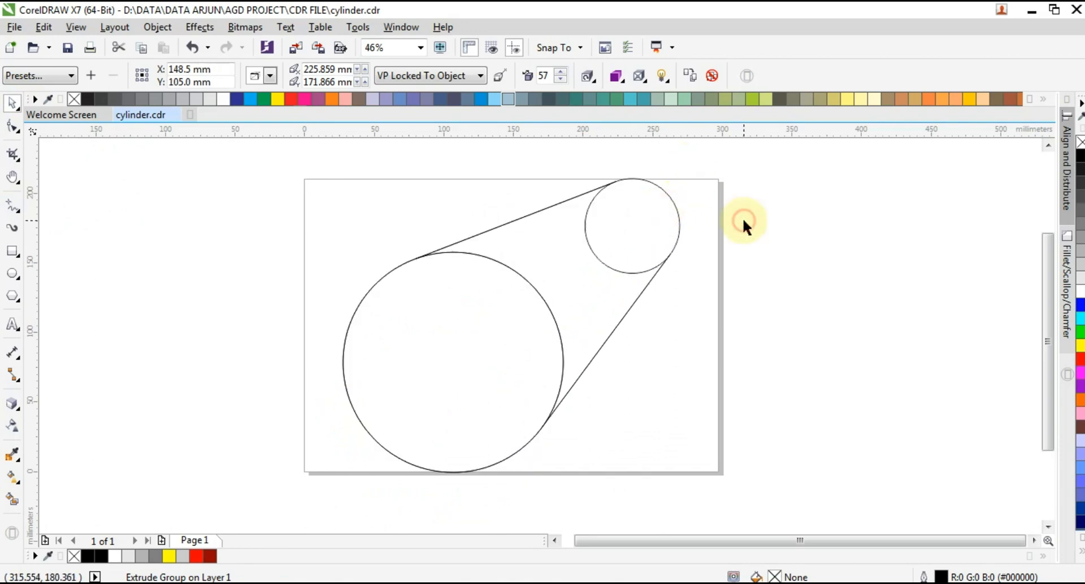
# Rotate the extruded cylinder slightly clockwise so its small end sits lower on the page
pyautogui.click(473, 261)
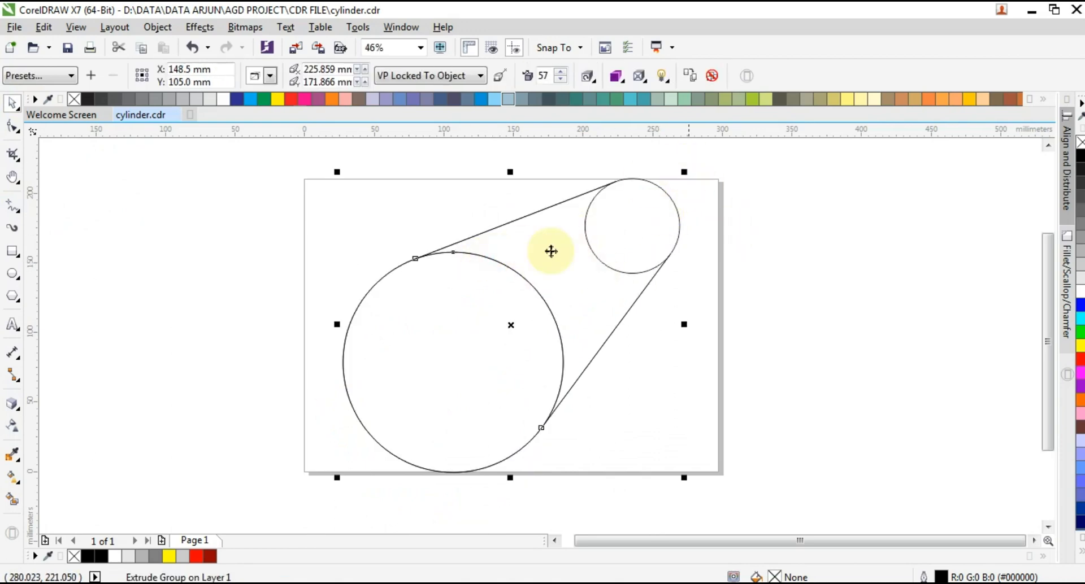
pyautogui.click(572, 254)
pyautogui.moveTo(691, 174); pyautogui.dragTo(725, 212)
pyautogui.click(227, 169)
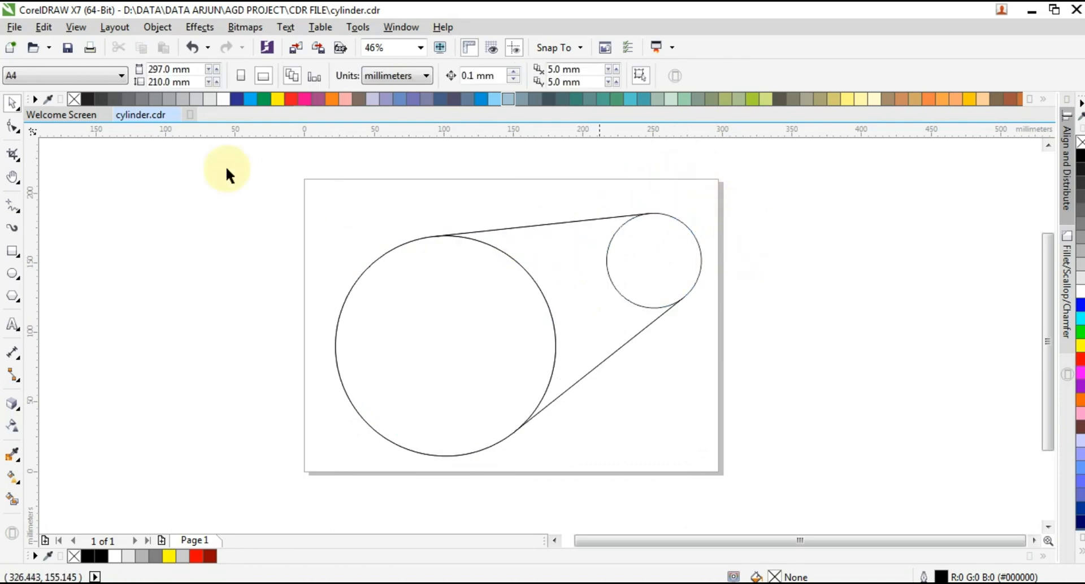
# Add the artistic text ARJUNDESIGN beside the page and set its font to Impact
pyautogui.click(23, 328)
pyautogui.click(188, 300)
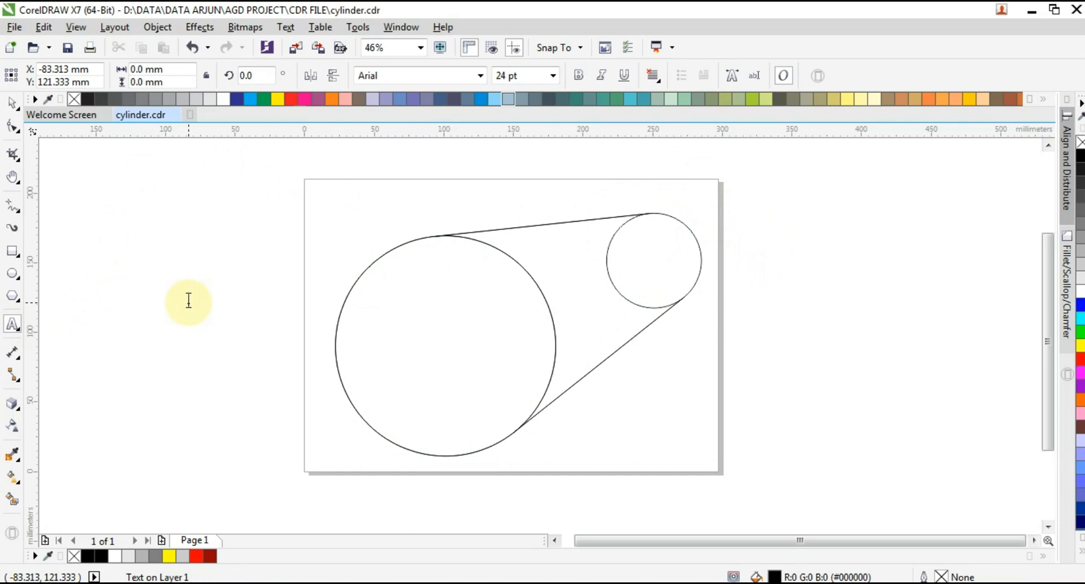
pyautogui.write('ARJUNDESIGN')
pyautogui.click(8, 104)
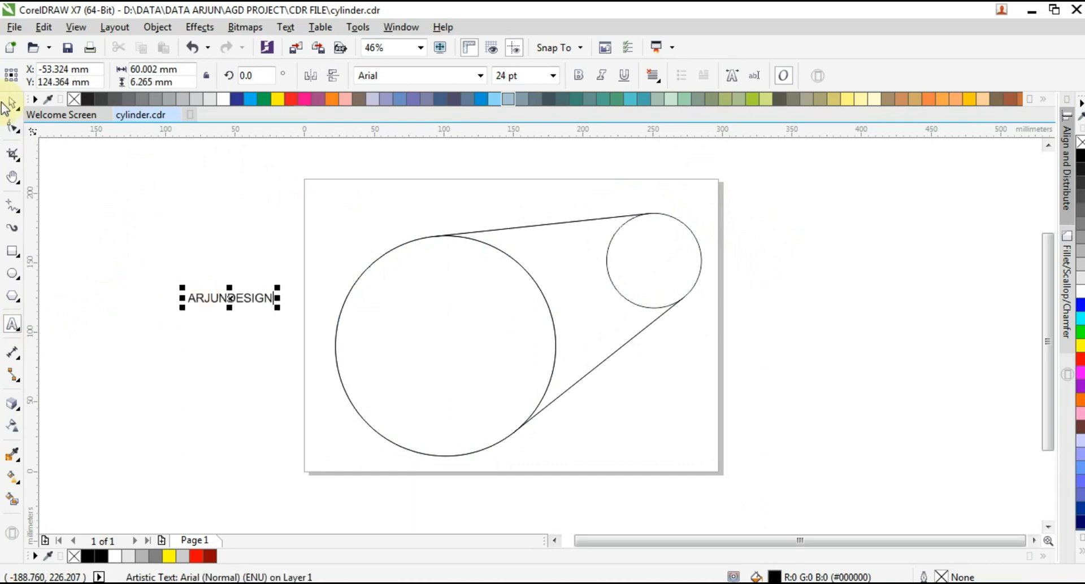
pyautogui.click(483, 75)
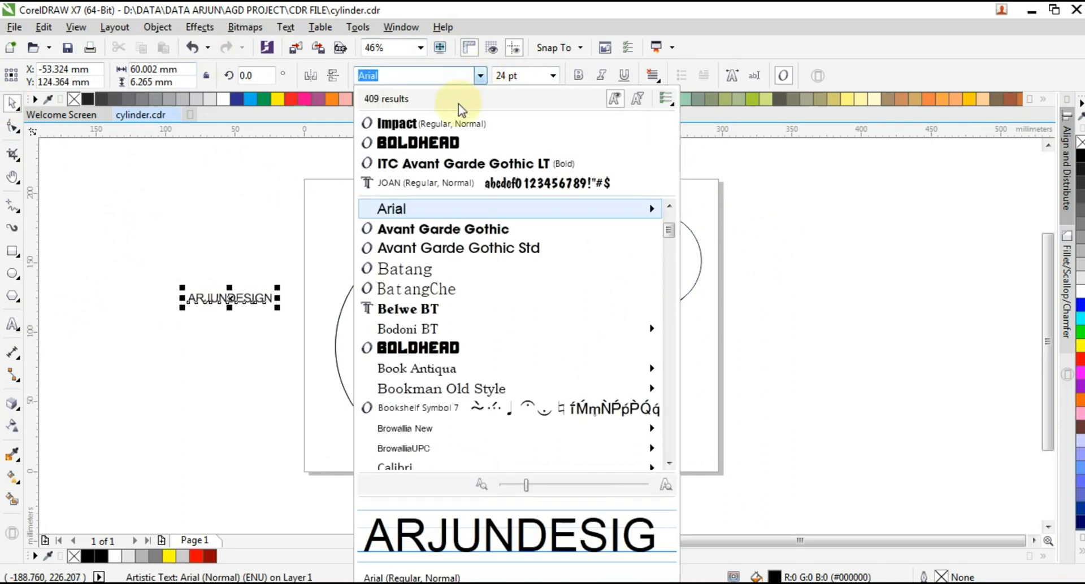
pyautogui.click(458, 108)
# Enlarge and widen the ARJUNDESIGN text to about 181 × 12 mm and place a copy straight below it
pyautogui.moveTo(258, 283); pyautogui.dragTo(329, 233)
pyautogui.moveTo(222, 319); pyautogui.dragTo(222, 300)
pyautogui.moveTo(332, 289); pyautogui.dragTo(367, 291)
pyautogui.moveTo(242, 305); pyautogui.dragTo(233, 495)
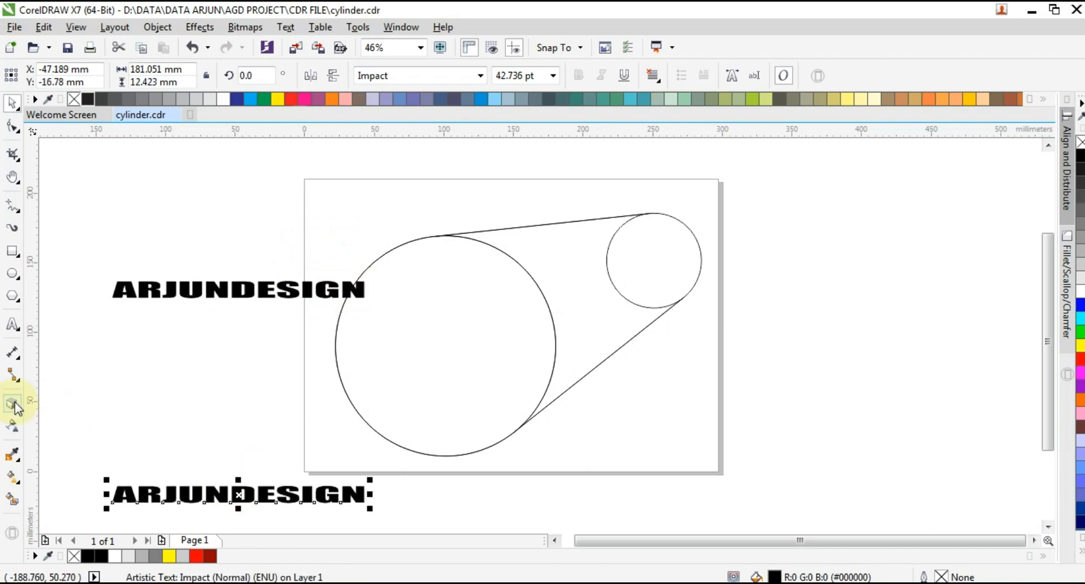
# Blend the upper ARJUNDESIGN text into the lower copy with 9 steps
pyautogui.click(12, 403)
pyautogui.click(46, 436)
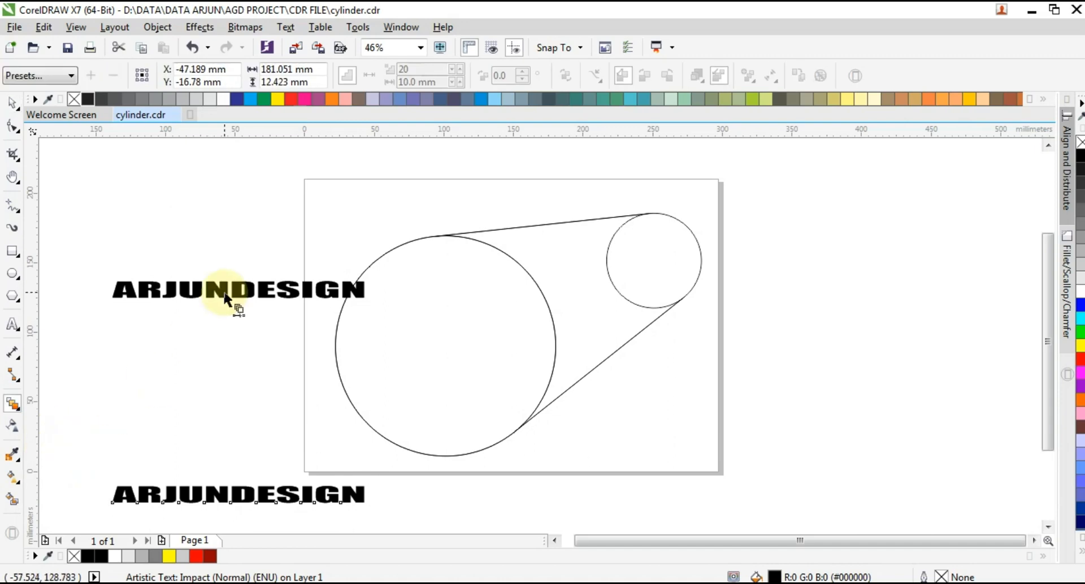
pyautogui.moveTo(237, 296); pyautogui.dragTo(237, 496)
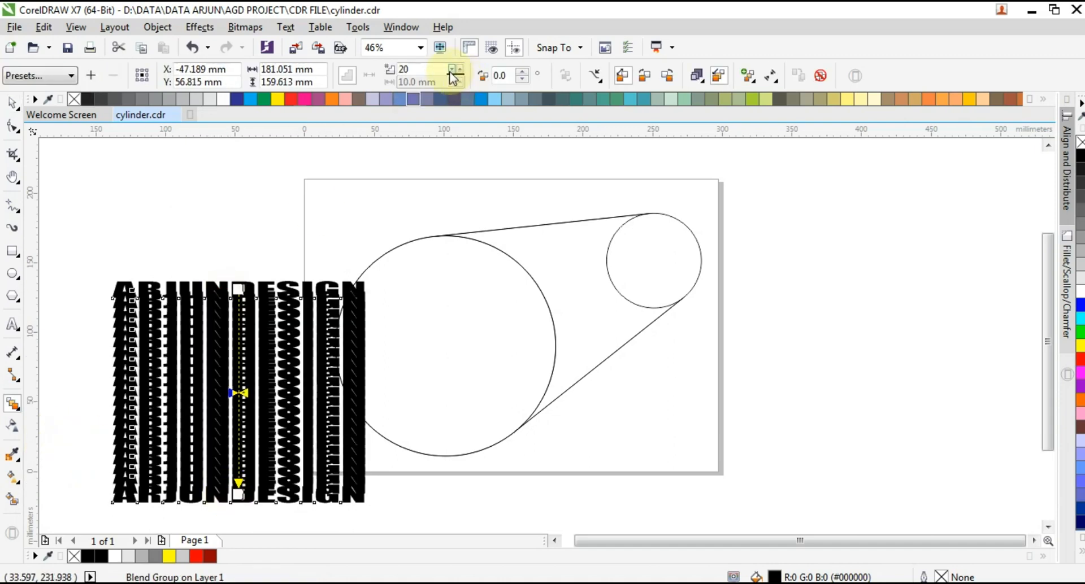
pyautogui.click(452, 71)
pyautogui.click(452, 71)
pyautogui.click(452, 71)
pyautogui.click(452, 72)
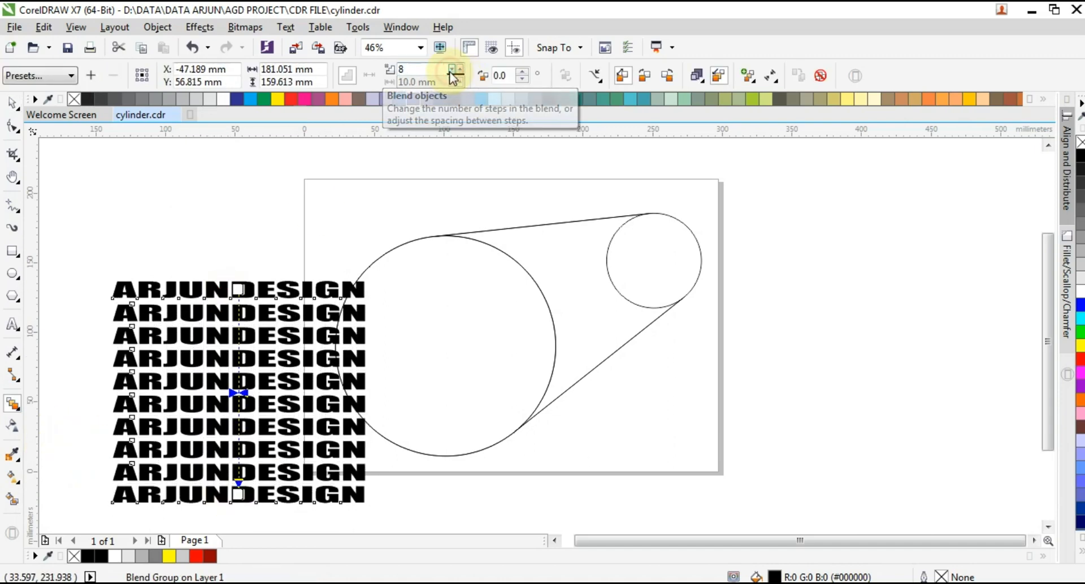
pyautogui.click(459, 70)
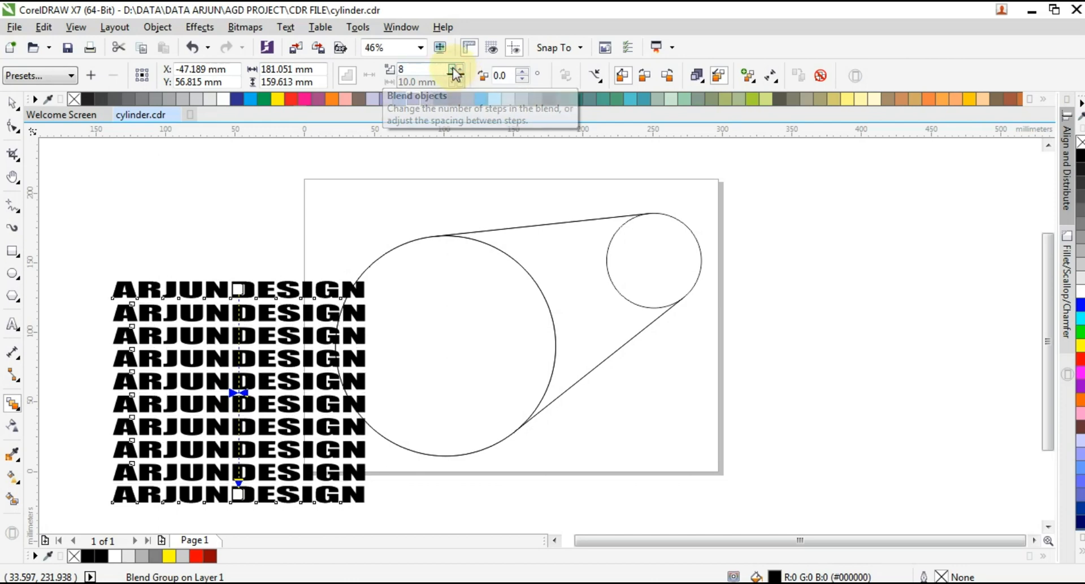
# Break the blend apart, ungroup all its text lines and regroup them as one group
pyautogui.click(13, 103)
pyautogui.click(170, 28)
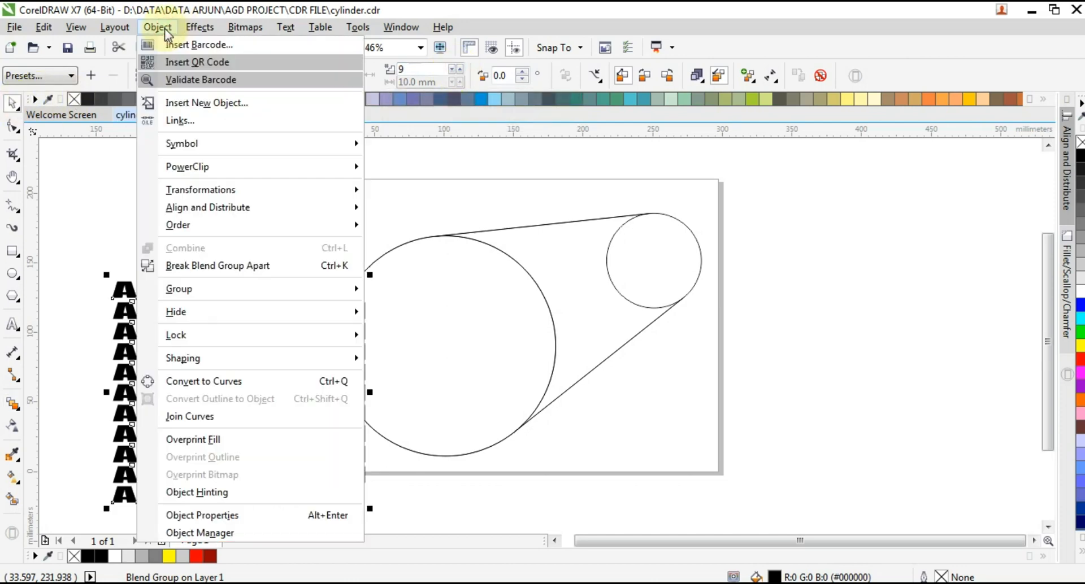
pyautogui.click(206, 265)
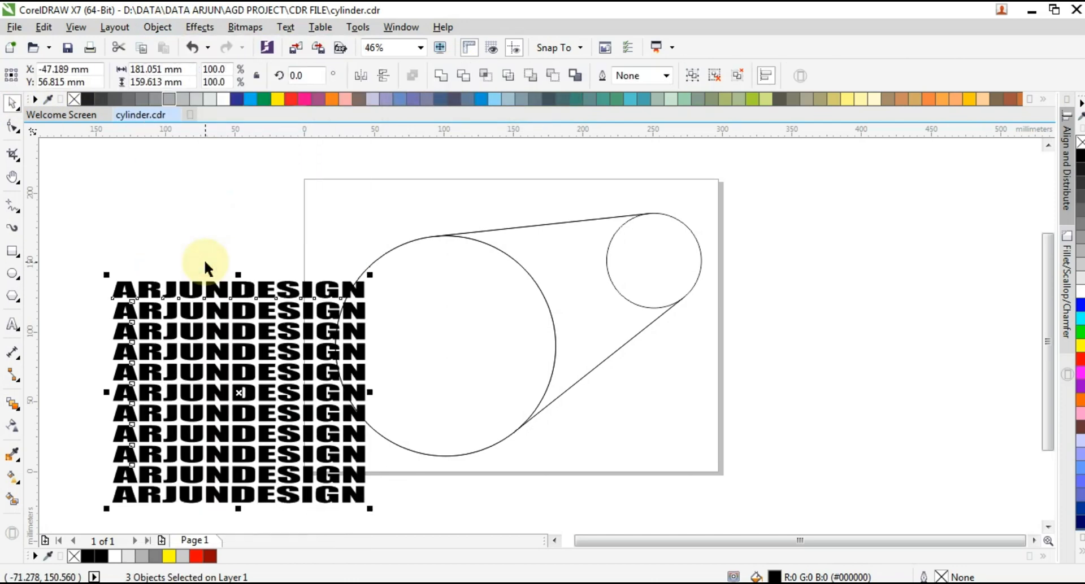
pyautogui.click(736, 80)
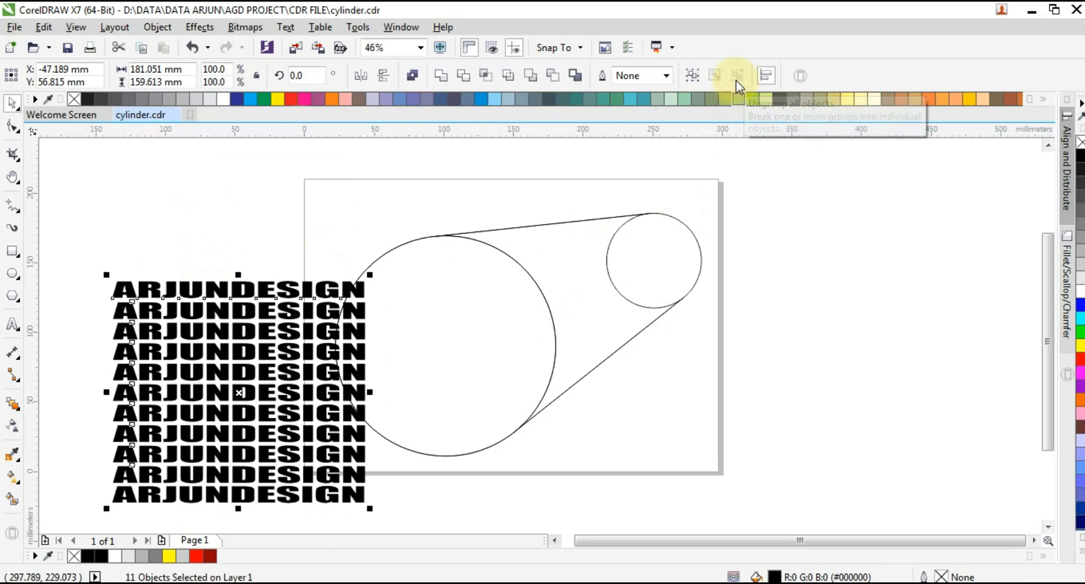
pyautogui.click(690, 79)
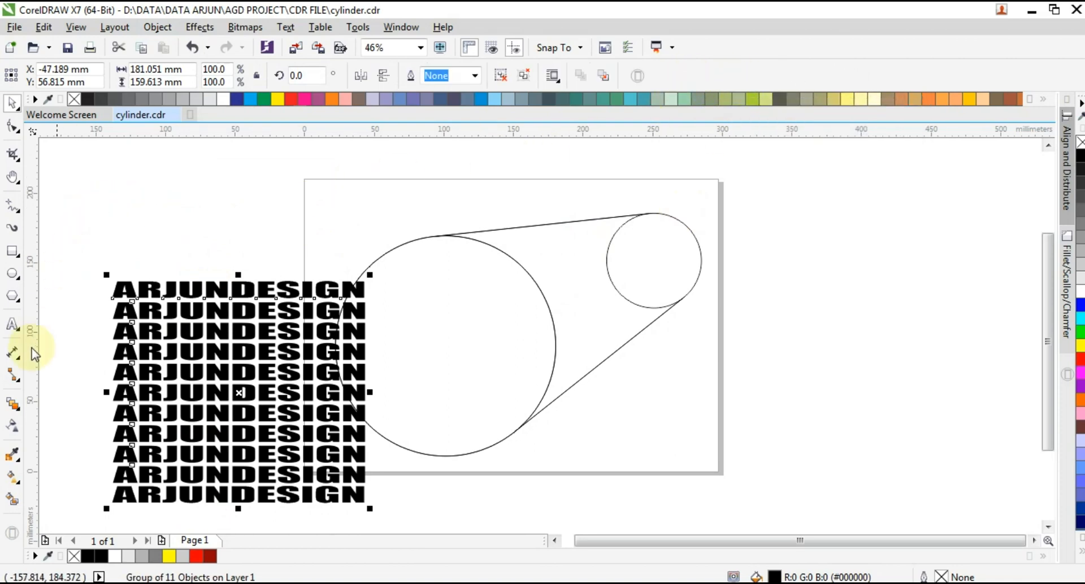
# Apply the Envelope tool to the text group and delete the midpoint nodes on all four sides of the envelope
pyautogui.click(11, 407)
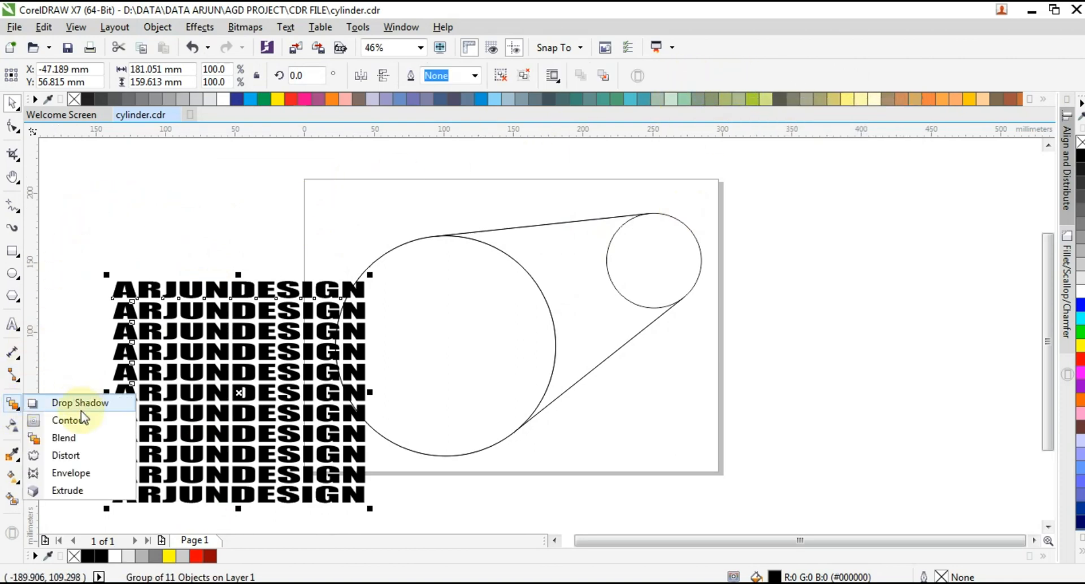
pyautogui.click(67, 477)
pyautogui.moveTo(218, 243); pyautogui.dragTo(259, 515)
pyautogui.click(239, 76)
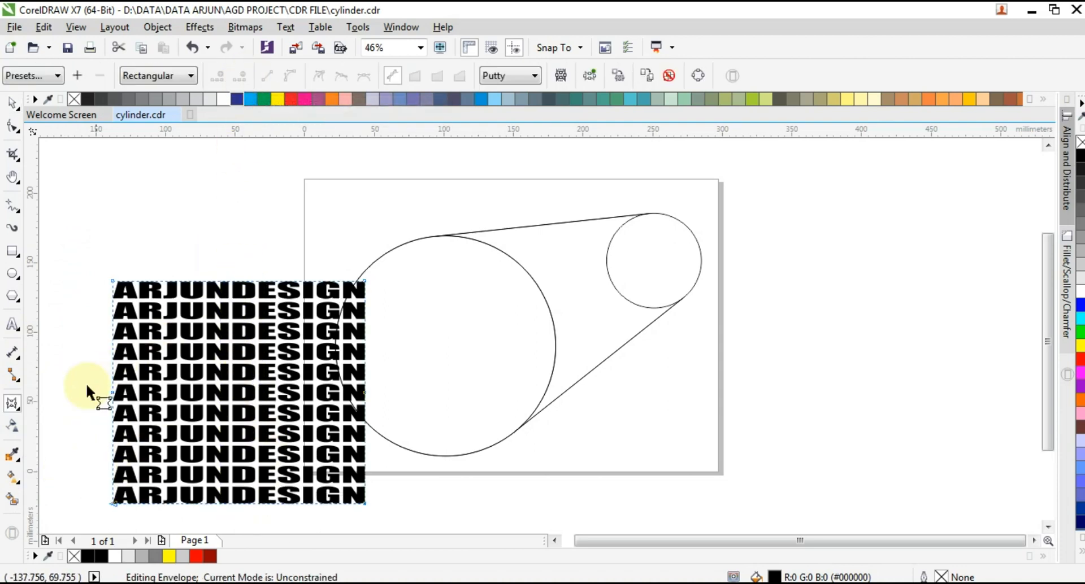
pyautogui.moveTo(86, 382); pyautogui.dragTo(398, 447)
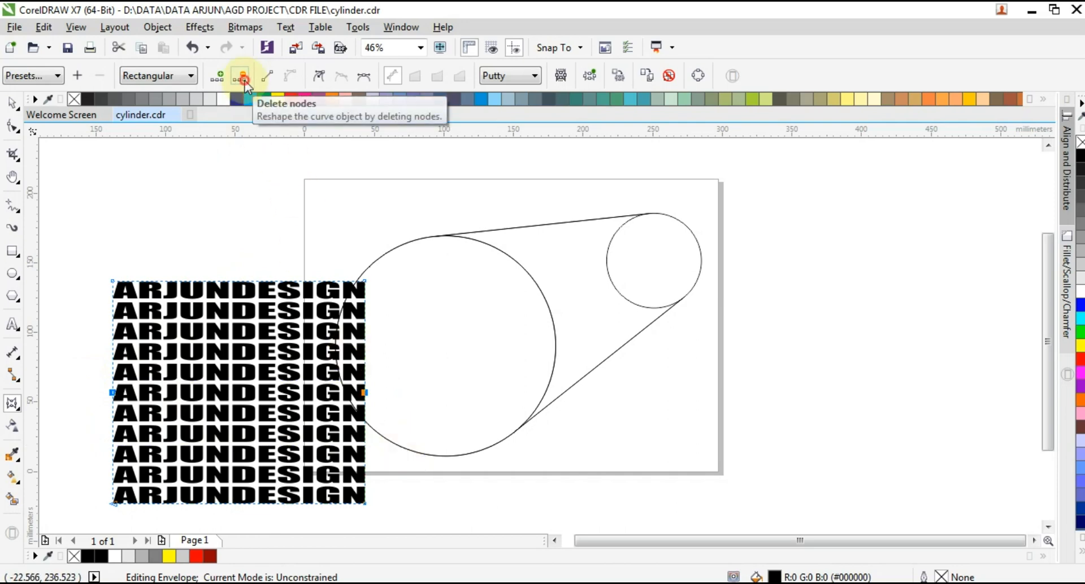
pyautogui.click(245, 79)
# Convert the top, left and bottom segments of the text envelope to straight lines
pyautogui.click(241, 281)
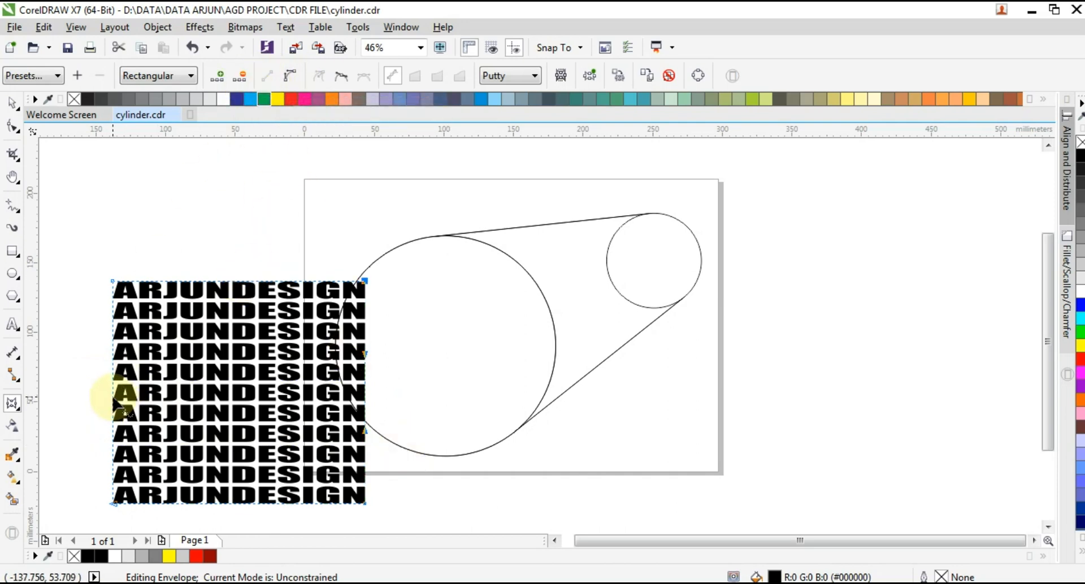
pyautogui.click(113, 397)
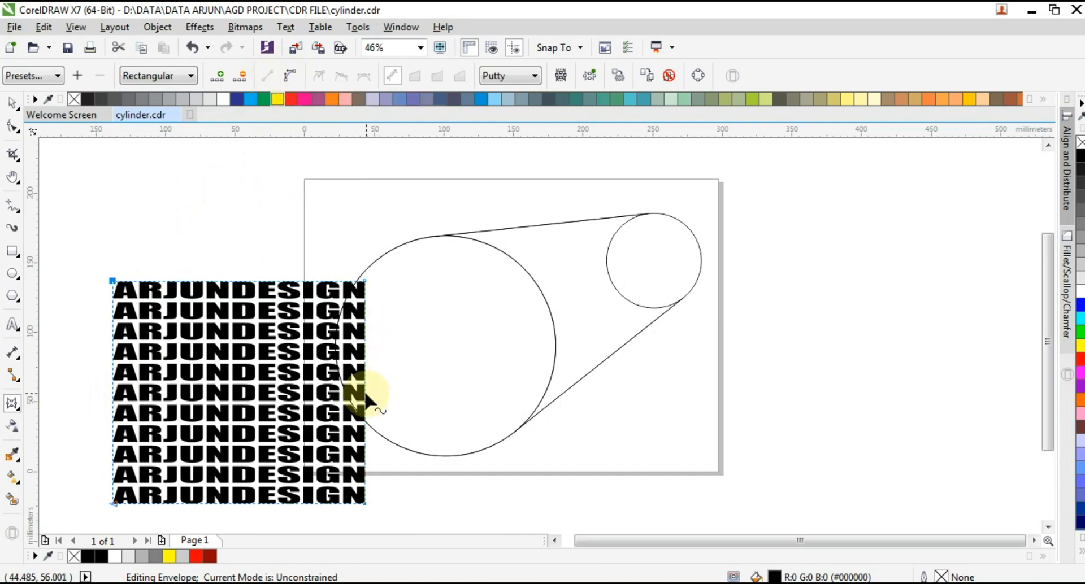
pyautogui.click(267, 75)
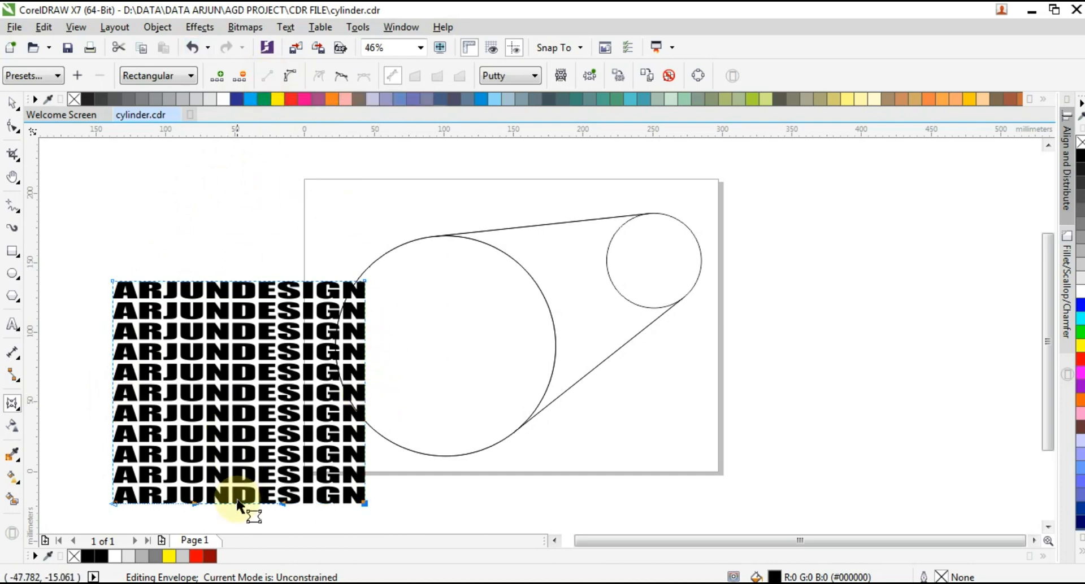
pyautogui.click(234, 503)
pyautogui.click(269, 74)
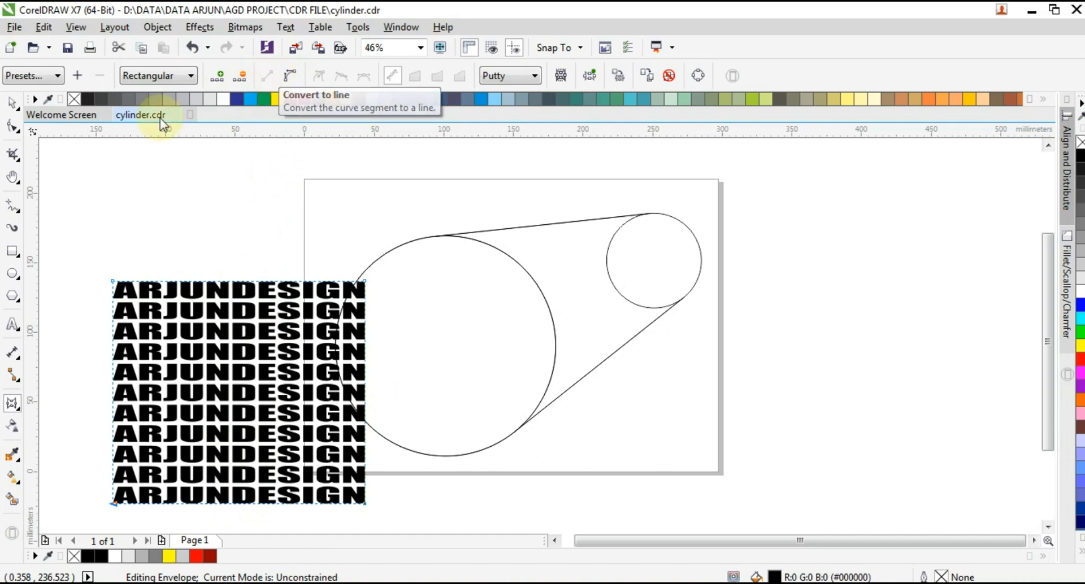
# Move the text group onto the cylinder and rotate it to 15 degrees
pyautogui.click(13, 104)
pyautogui.moveTo(230, 388); pyautogui.dragTo(511, 335)
pyautogui.click(511, 334)
pyautogui.moveTo(635, 457); pyautogui.dragTo(704, 367)
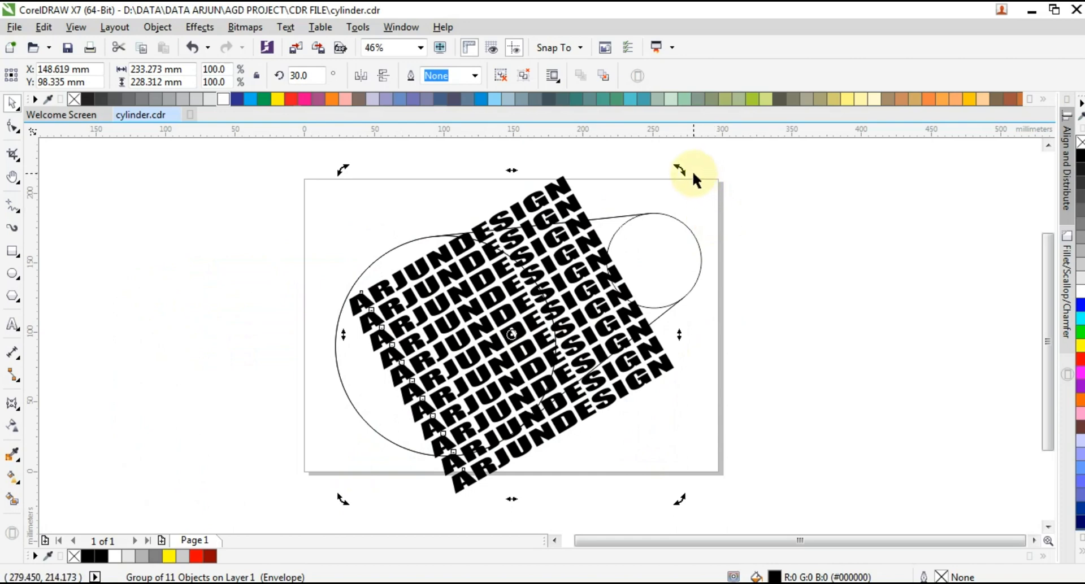
pyautogui.moveTo(708, 196); pyautogui.dragTo(637, 180)
# Scale the rotated text group down to about 184 × 173 mm and shift it toward the cylinder's small end
pyautogui.click(552, 365)
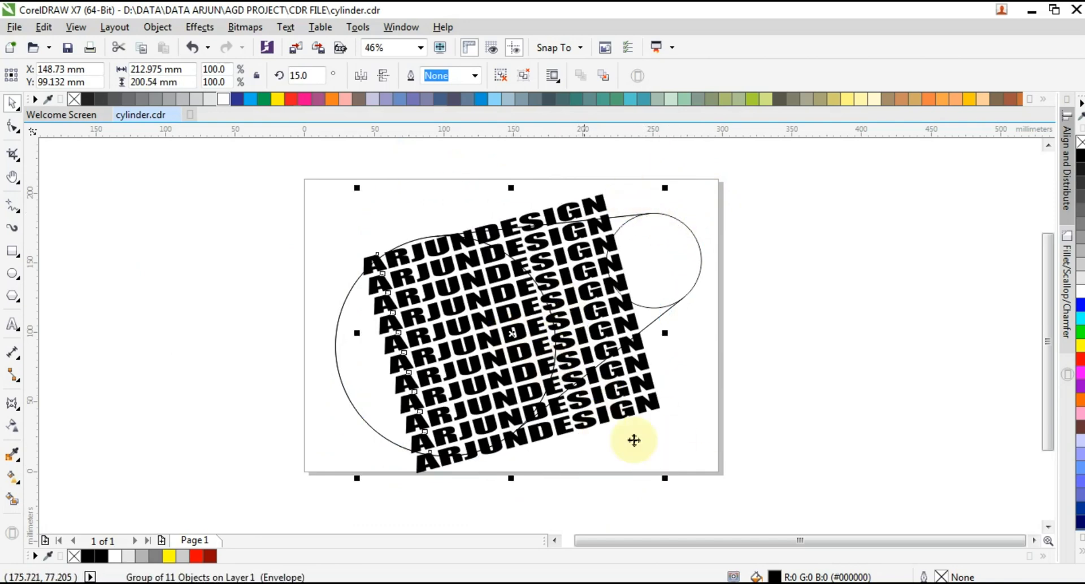
pyautogui.moveTo(666, 475); pyautogui.dragTo(645, 458)
pyautogui.moveTo(580, 327); pyautogui.dragTo(692, 327)
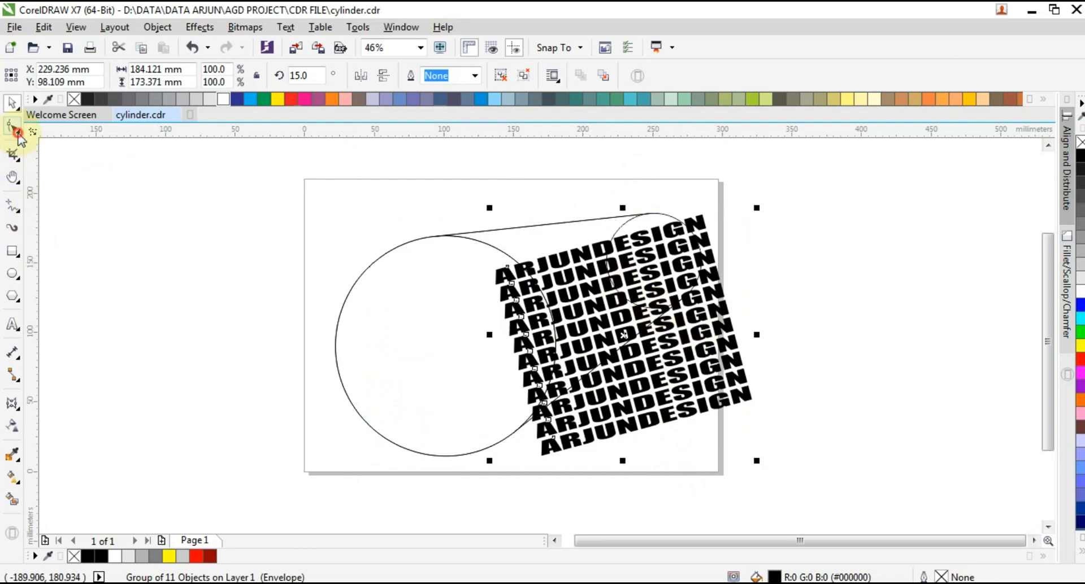
# Move the envelope's two upper corner nodes onto the ends of the cylinder's upper edge line
pyautogui.click(19, 139)
pyautogui.click(73, 125)
pyautogui.scroll(3, 536, 244)
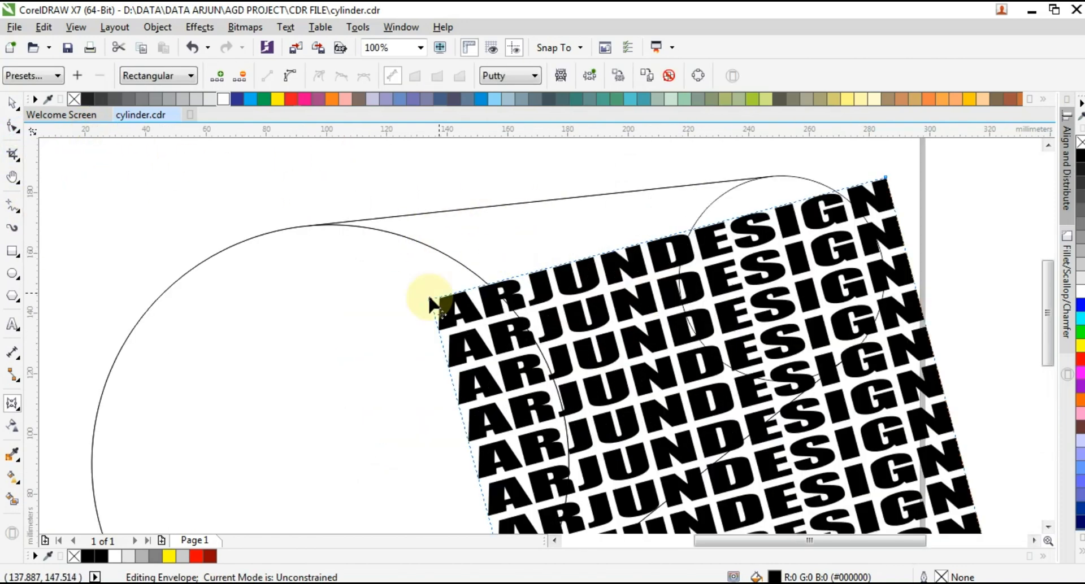
pyautogui.moveTo(432, 306); pyautogui.dragTo(312, 225)
pyautogui.moveTo(884, 176); pyautogui.dragTo(766, 175)
# Move the envelope's two lower corner nodes onto the ends of the cylinder's lower edge line
pyautogui.moveTo(1046, 303); pyautogui.dragTo(1045, 360)
pyautogui.moveTo(512, 424); pyautogui.dragTo(491, 410)
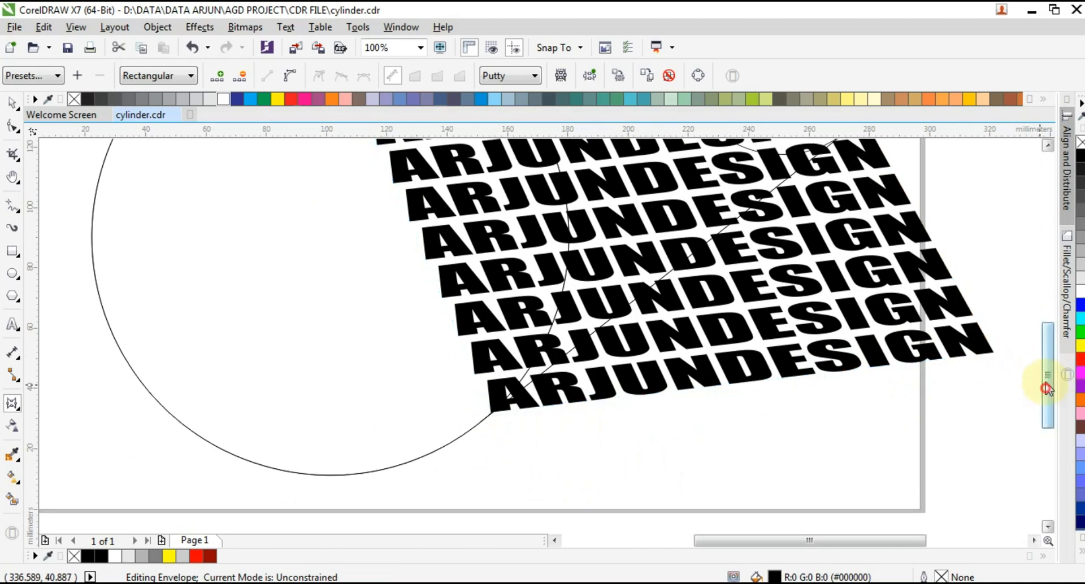
pyautogui.moveTo(1046, 389); pyautogui.dragTo(1039, 358)
pyautogui.moveTo(990, 464); pyautogui.dragTo(699, 319)
pyautogui.scroll(2, 823, 257)
pyautogui.scroll(-2, 866, 243)
pyautogui.press('h')
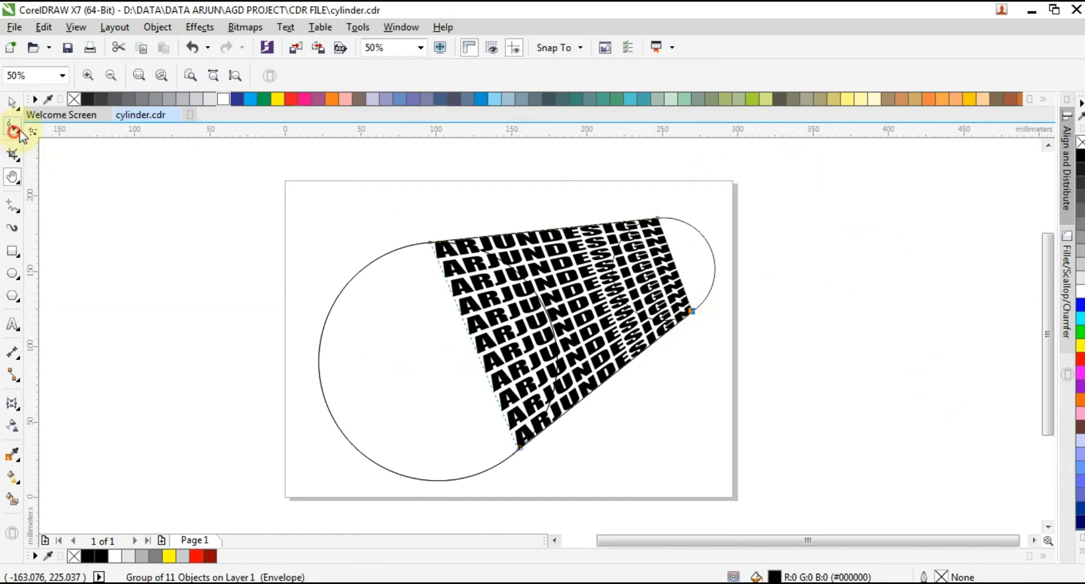
# Convert the envelope's left segment to a curve and bend it outward toward the large circle's outline
pyautogui.click(14, 127)
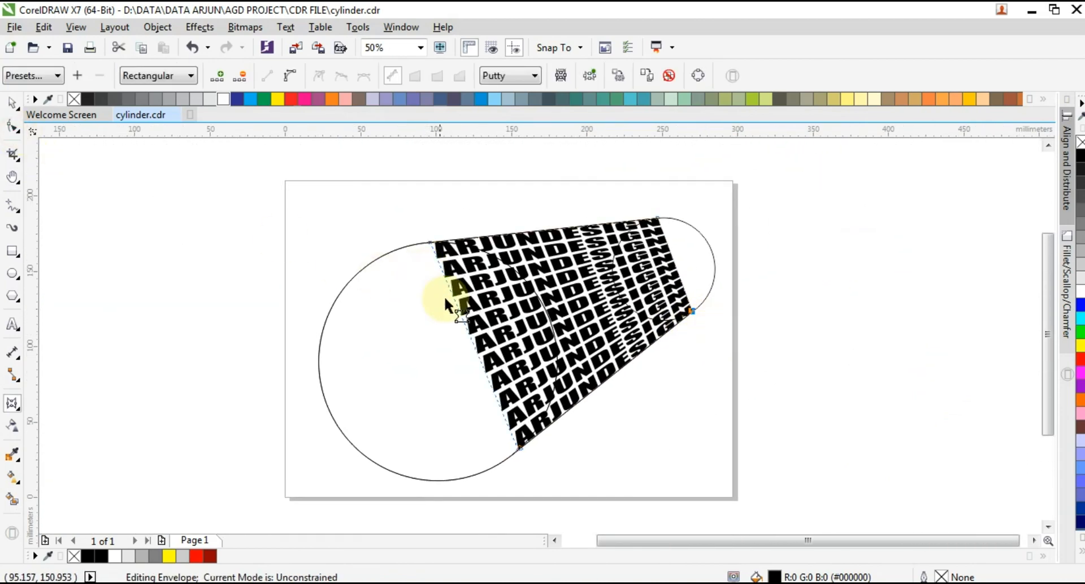
pyautogui.click(472, 341)
pyautogui.click(289, 75)
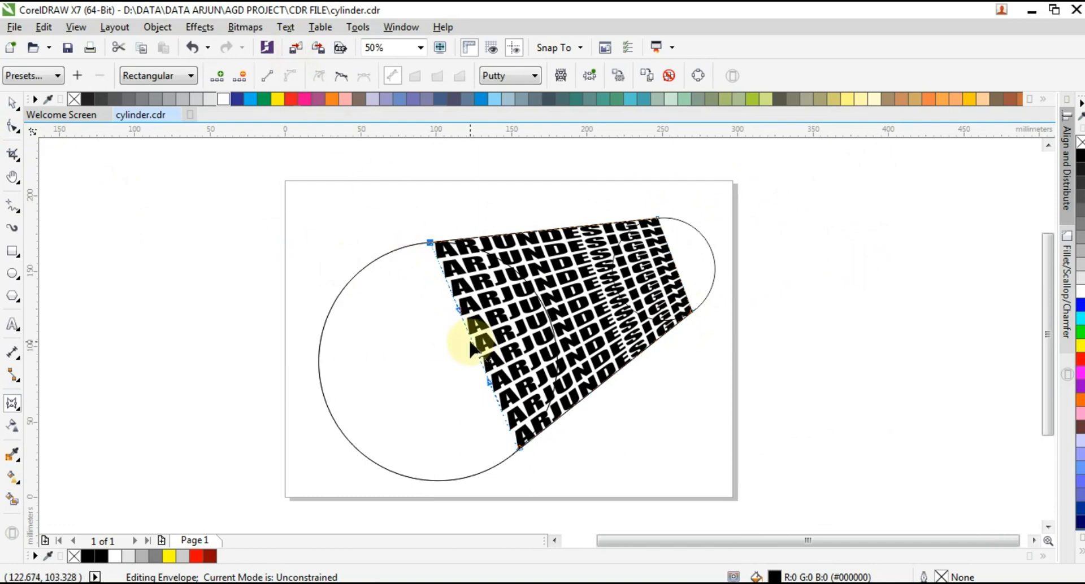
pyautogui.moveTo(471, 343); pyautogui.dragTo(327, 402)
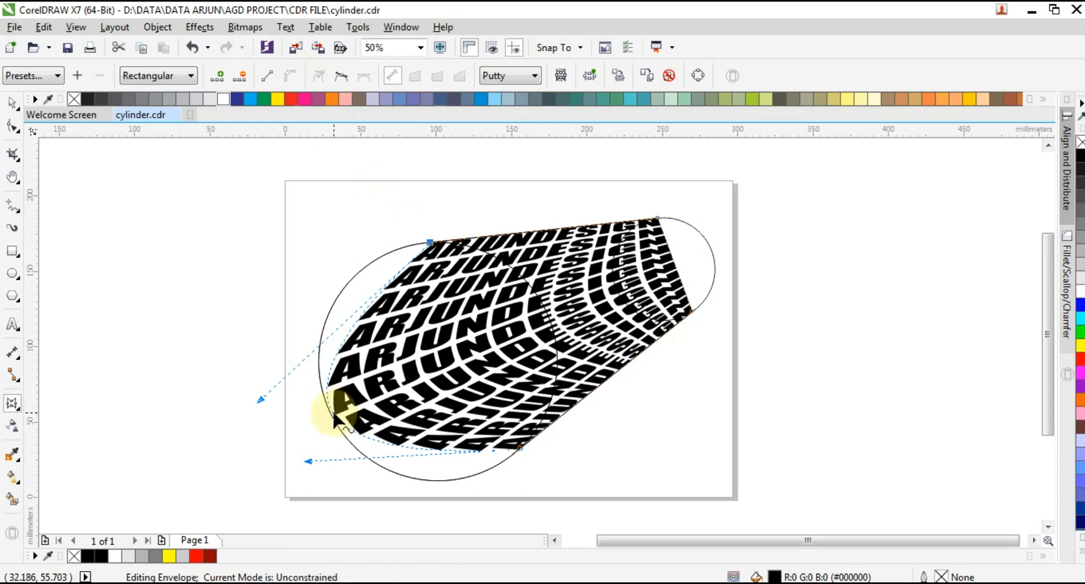
# Adjust both control handles of the envelope's left curve so it follows the large circle's outline
pyautogui.moveTo(260, 400); pyautogui.dragTo(263, 263)
pyautogui.moveTo(309, 462); pyautogui.dragTo(338, 493)
pyautogui.moveTo(267, 180); pyautogui.dragTo(226, 183)
pyautogui.moveTo(339, 493); pyautogui.dragTo(337, 487)
pyautogui.moveTo(228, 182); pyautogui.dragTo(222, 186)
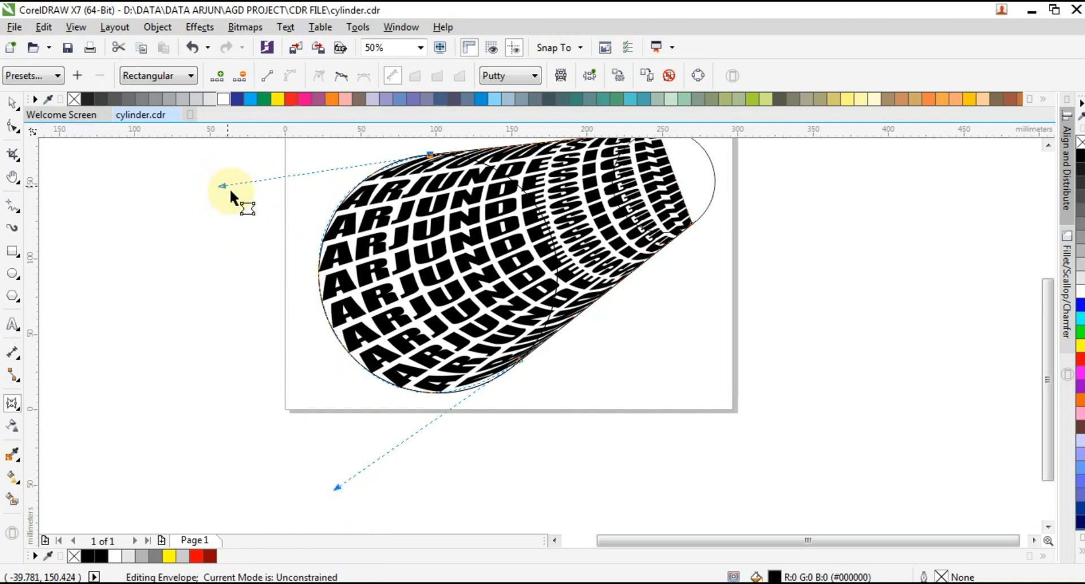
pyautogui.moveTo(337, 487); pyautogui.dragTo(324, 507)
pyautogui.scroll(2, 502, 390)
pyautogui.scroll(-2, 503, 400)
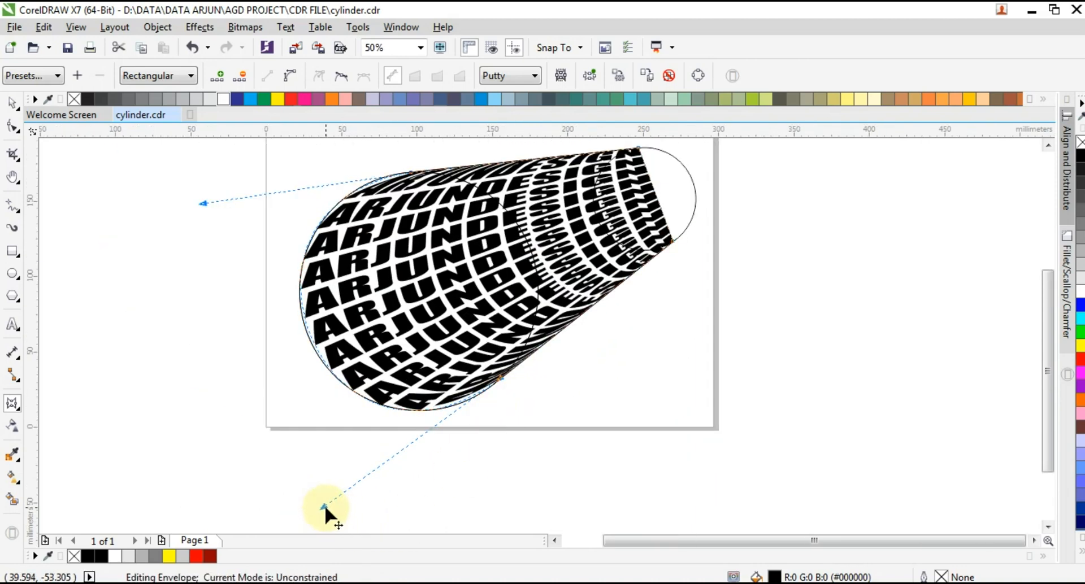
pyautogui.scroll(2, 667, 267)
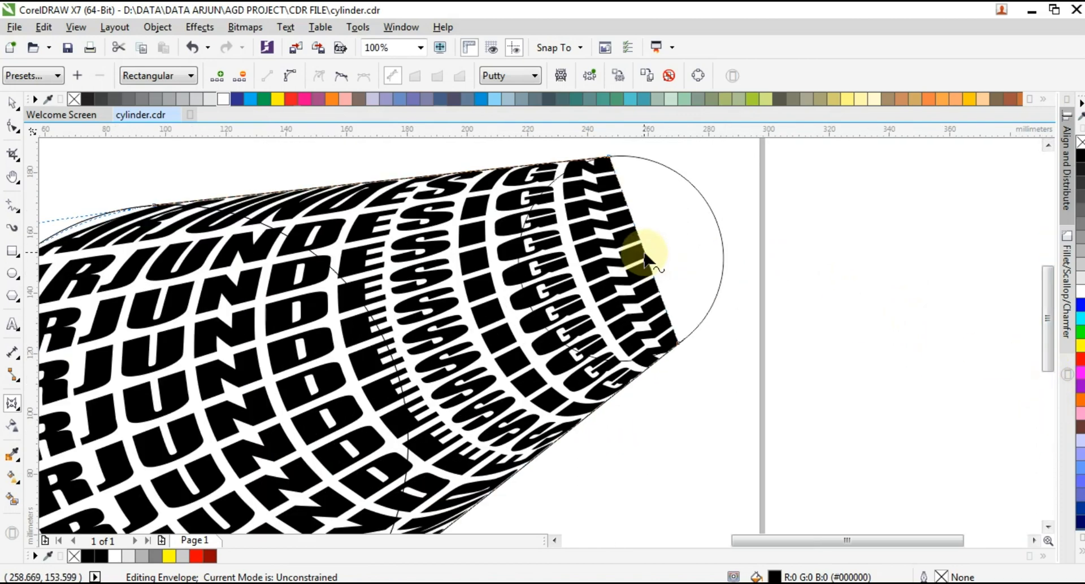
# Fill the enveloped text group with grey #999999
pyautogui.click(643, 250)
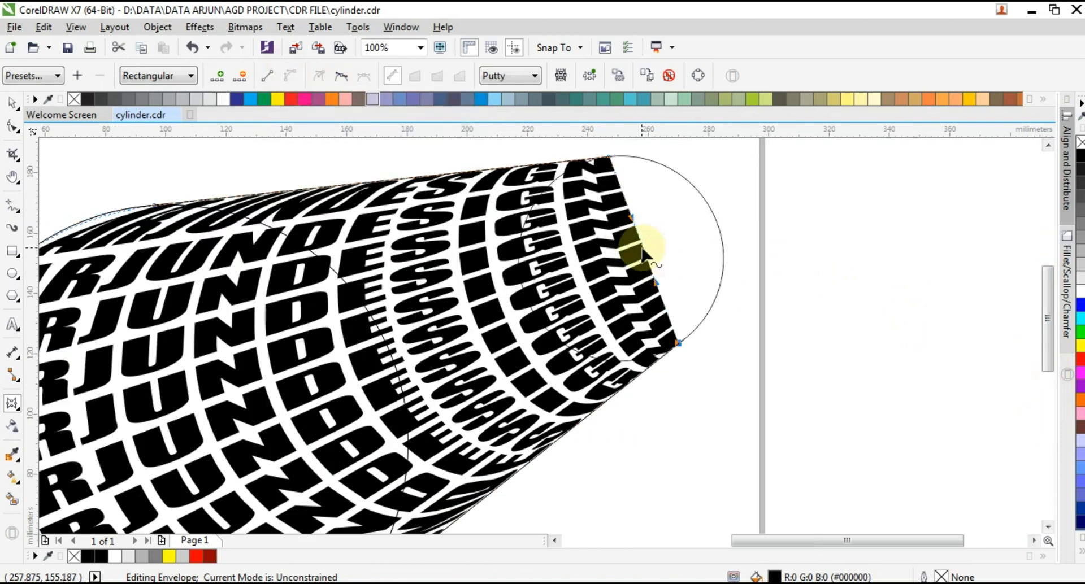
pyautogui.click(1080, 254)
pyautogui.click(677, 264)
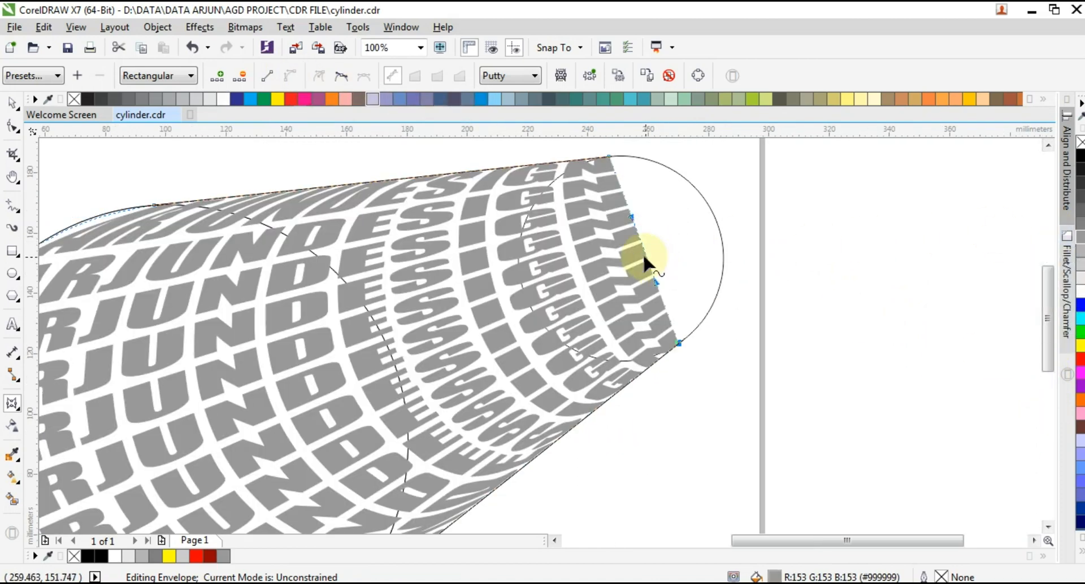
# Bend the envelope's right segment inward and adjust both control handles so it follows the small circle's inner outline
pyautogui.moveTo(644, 261); pyautogui.dragTo(526, 301)
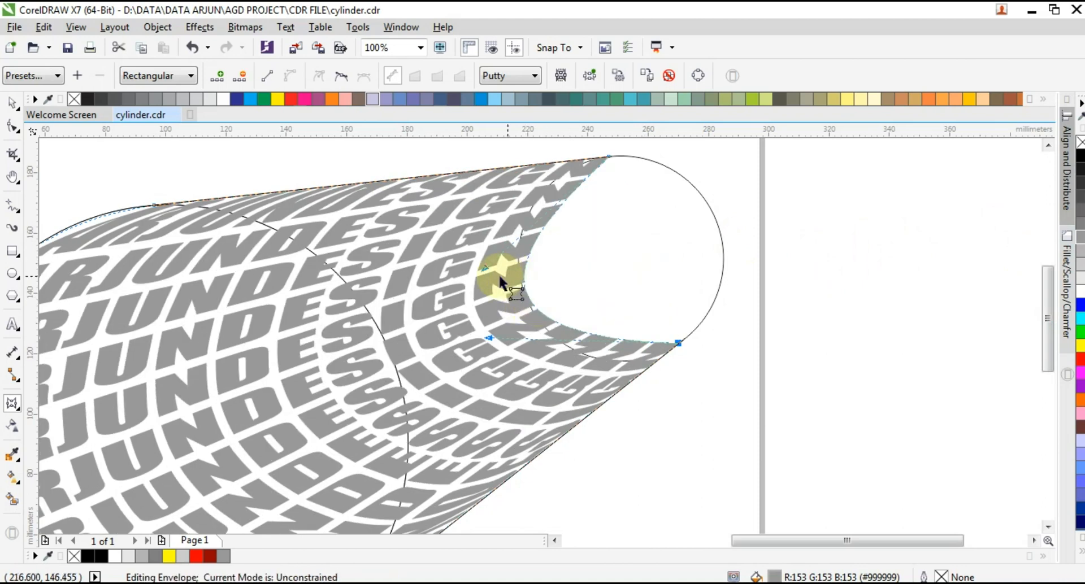
pyautogui.moveTo(459, 243); pyautogui.dragTo(481, 183)
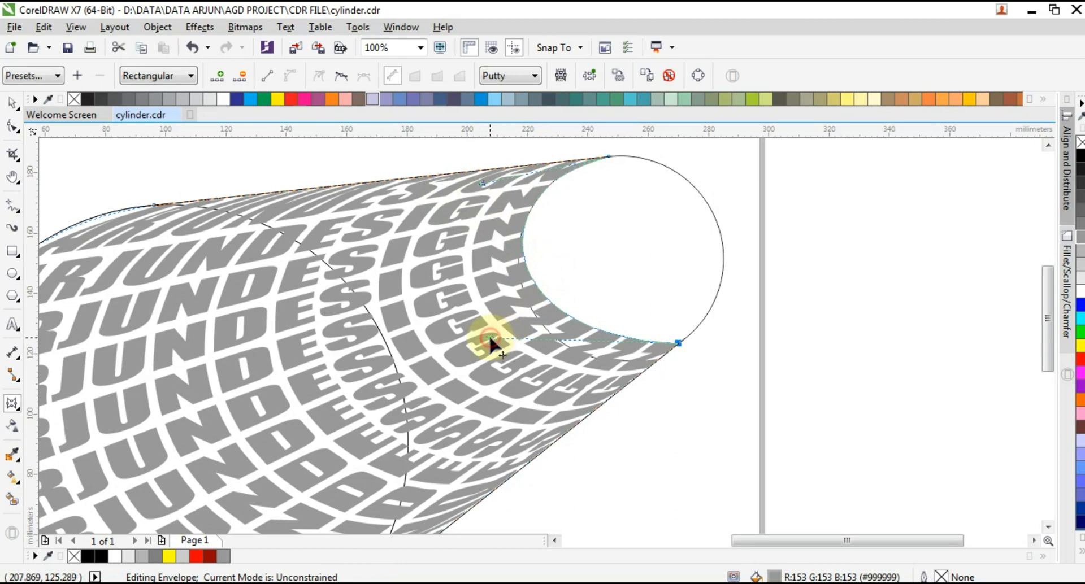
pyautogui.moveTo(491, 341); pyautogui.dragTo(513, 427)
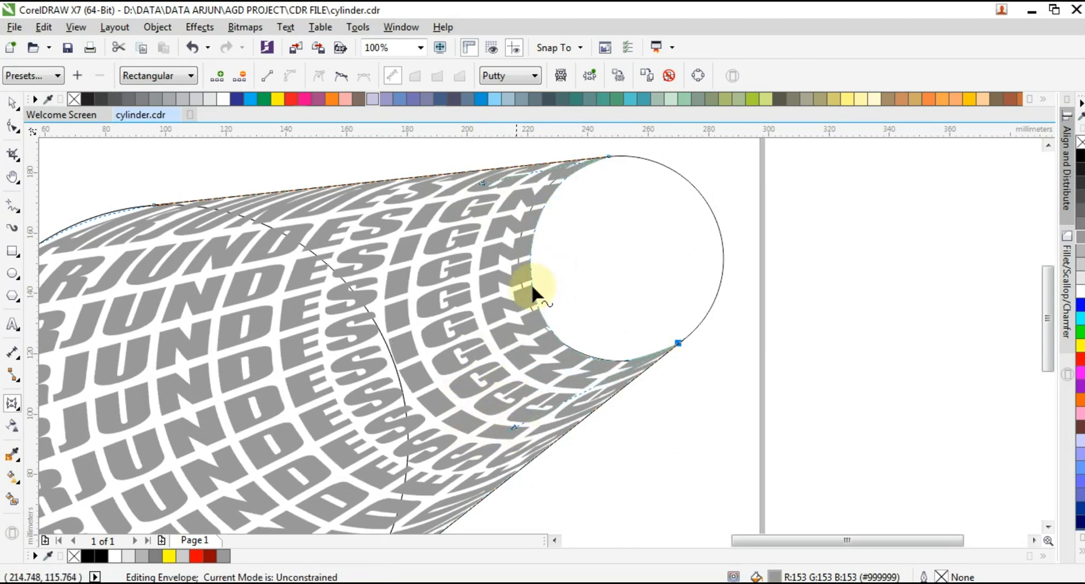
pyautogui.moveTo(480, 182); pyautogui.dragTo(447, 181)
pyautogui.moveTo(517, 425); pyautogui.dragTo(522, 421)
pyautogui.scroll(-1, 623, 307)
# Copy the grey enveloped text group
pyautogui.press('h')
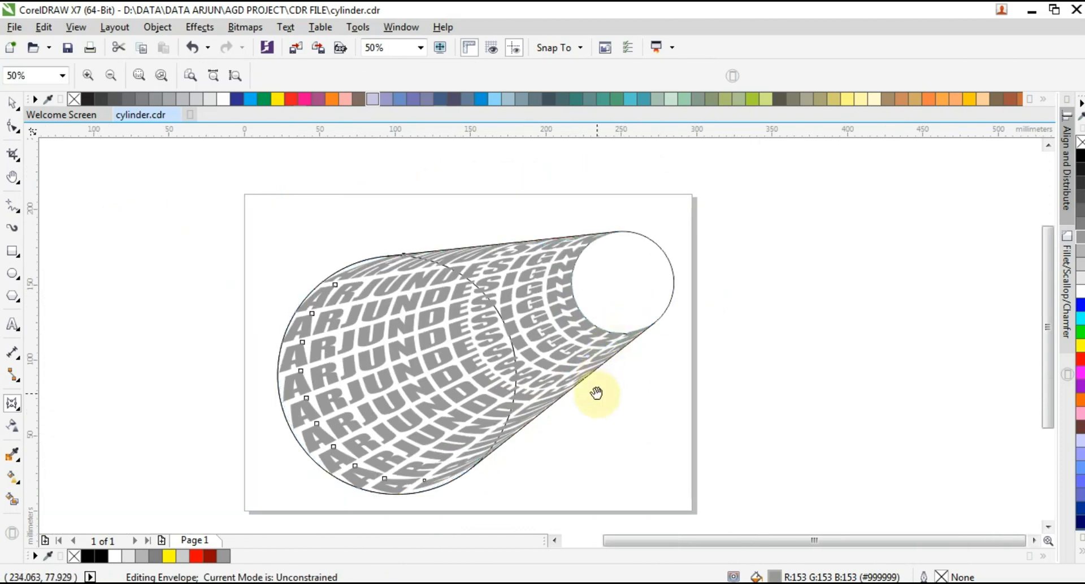
pyautogui.moveTo(597, 395); pyautogui.dragTo(499, 343)
pyautogui.press('space')
pyautogui.click(687, 322)
pyautogui.click(459, 276)
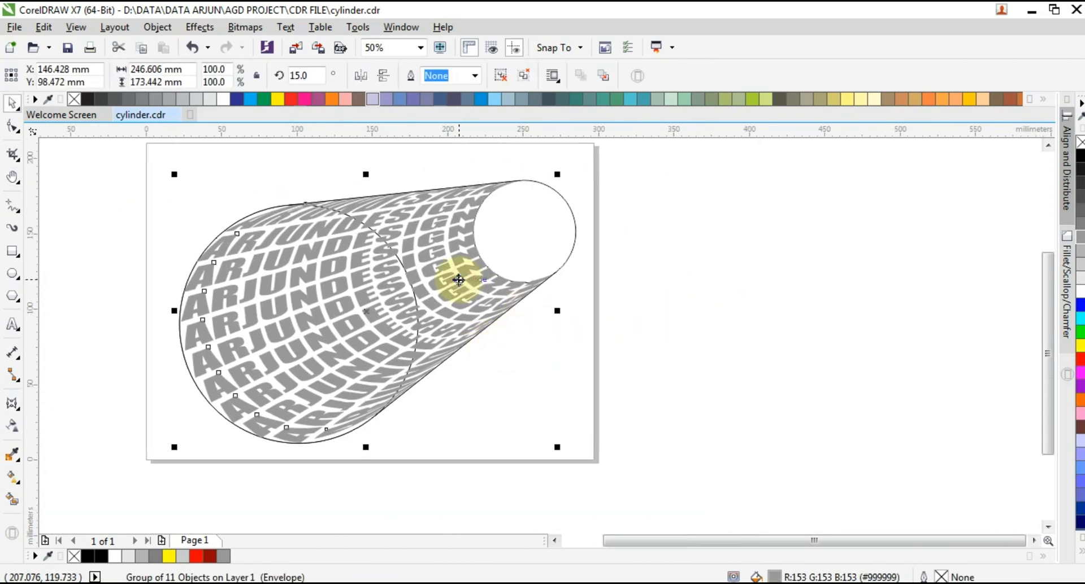
pyautogui.rightClick(458, 279)
pyautogui.click(522, 348)
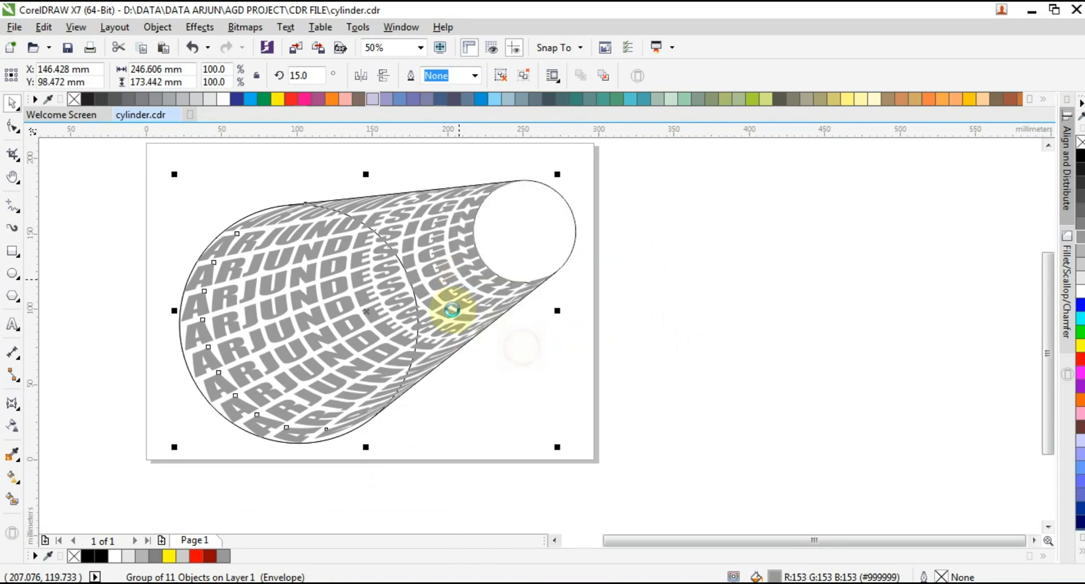
pyautogui.rightClick(440, 281)
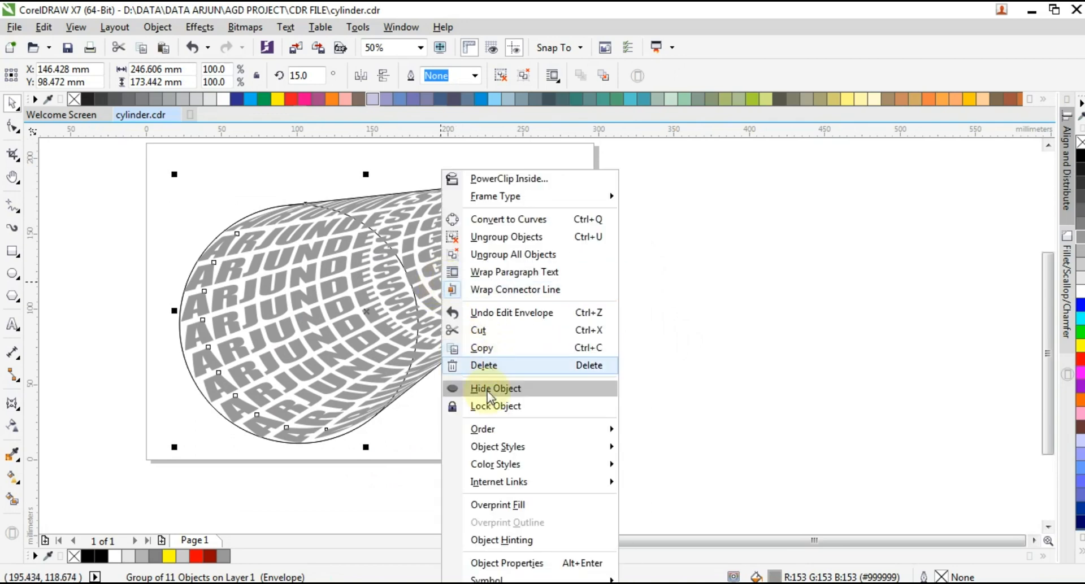
pyautogui.moveTo(452, 429)
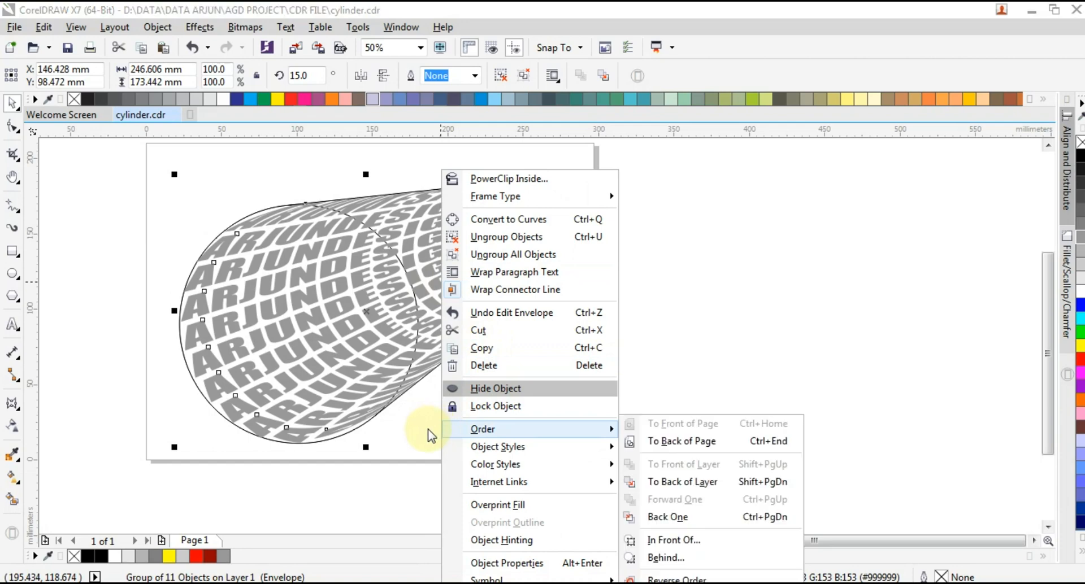
pyautogui.click(599, 369)
# Paste the copied text group in place and fill the duplicate with dark grey #666666
pyautogui.rightClick(599, 368)
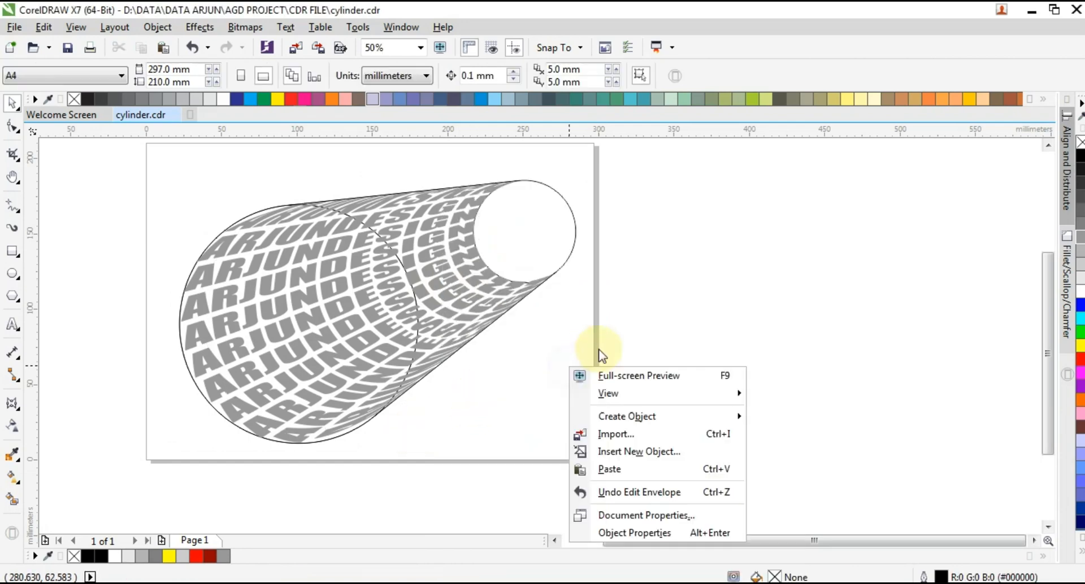
pyautogui.click(600, 472)
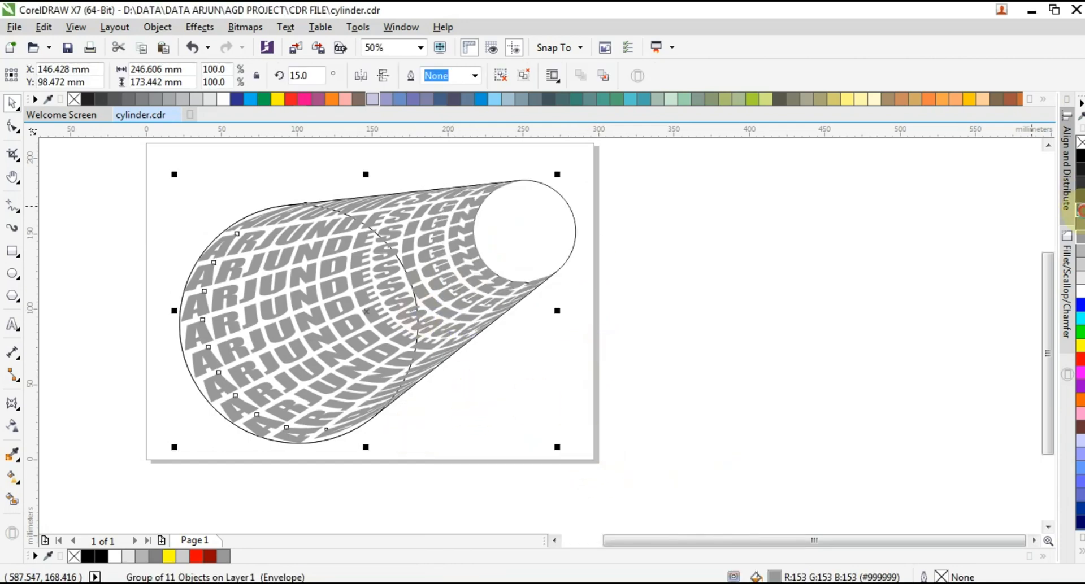
pyautogui.click(1081, 210)
# Bend the duplicate envelope's right curve outward and adjust its control handles to follow the small circle's outer outline
pyautogui.click(13, 127)
pyautogui.scroll(1, 514, 226)
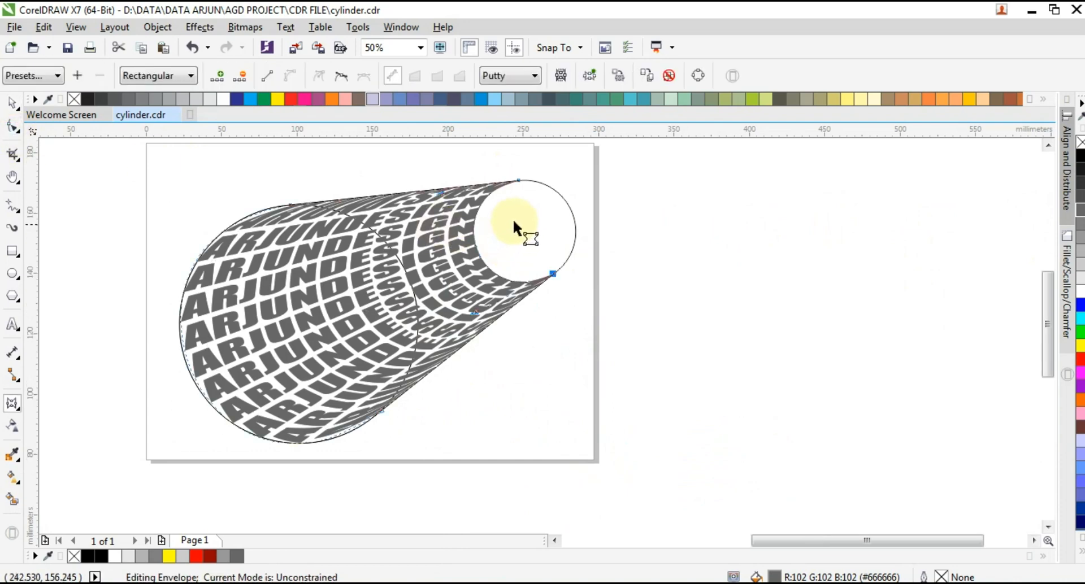
pyautogui.scroll(1, 513, 219)
pyautogui.moveTo(442, 276); pyautogui.dragTo(690, 273)
pyautogui.moveTo(1046, 334); pyautogui.dragTo(1046, 309)
pyautogui.moveTo(618, 159); pyautogui.dragTo(628, 215)
pyautogui.moveTo(682, 368); pyautogui.dragTo(683, 369)
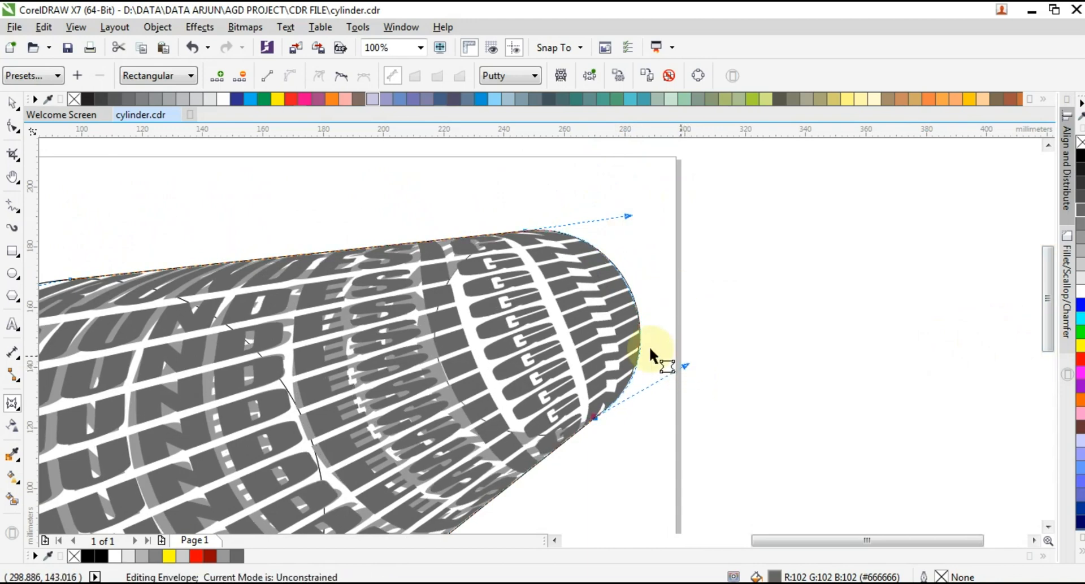
# Bend the duplicate envelope's left curve across to the large circle's inner outline and reposition its lower control handle
pyautogui.scroll(-4, 637, 352)
pyautogui.scroll(2, 537, 399)
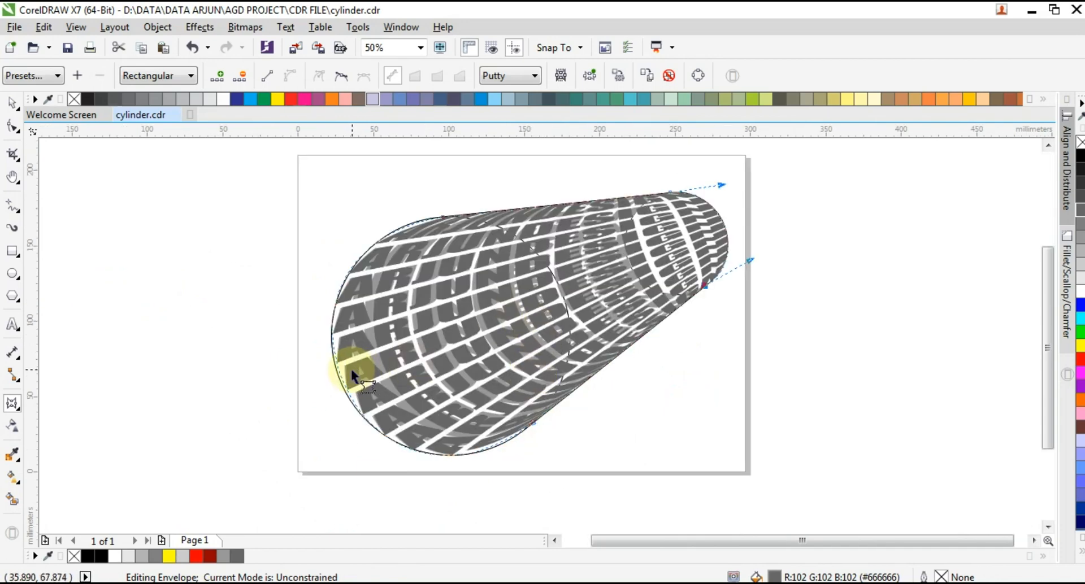
pyautogui.moveTo(351, 368); pyautogui.dragTo(559, 284)
pyautogui.scroll(2, 575, 374)
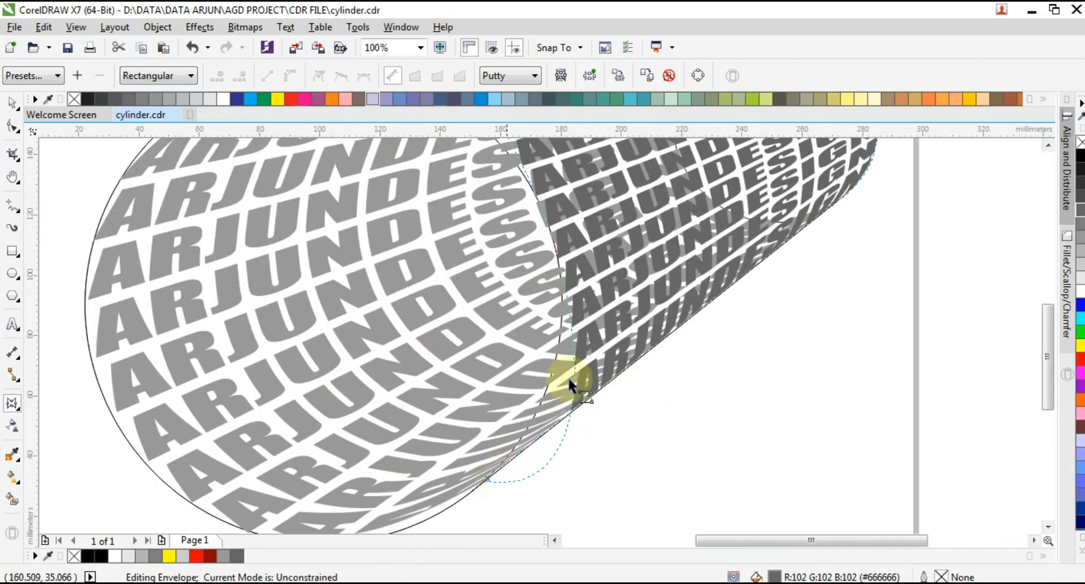
pyautogui.moveTo(485, 480); pyautogui.dragTo(665, 335)
pyautogui.scroll(-1, 695, 320)
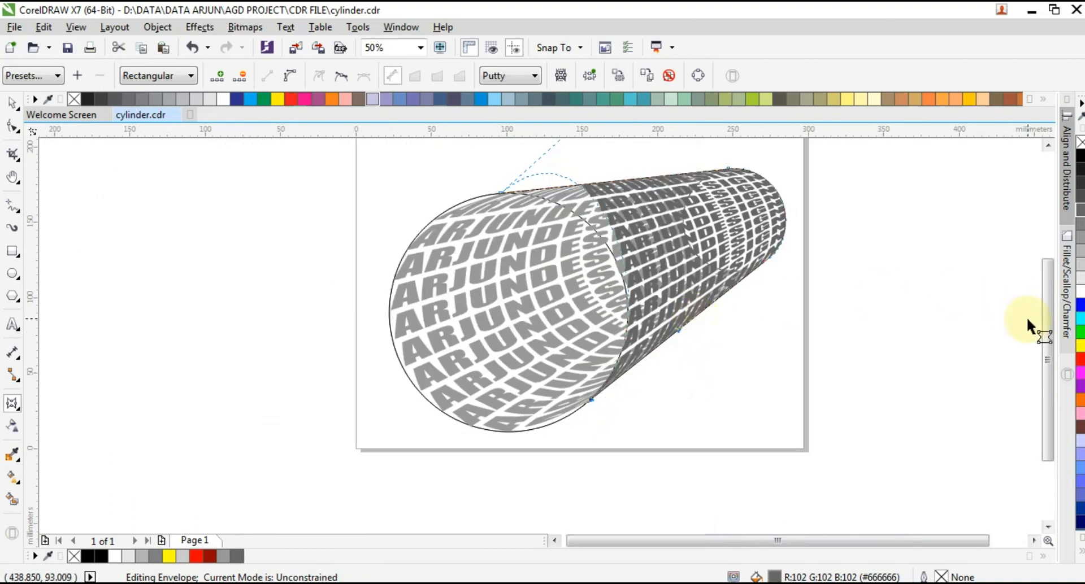
# Refine the upper and lower control handles of the duplicate's left curve so it matches the large circle's inner outline
pyautogui.moveTo(1048, 345); pyautogui.dragTo(1047, 315)
pyautogui.scroll(1, 596, 160)
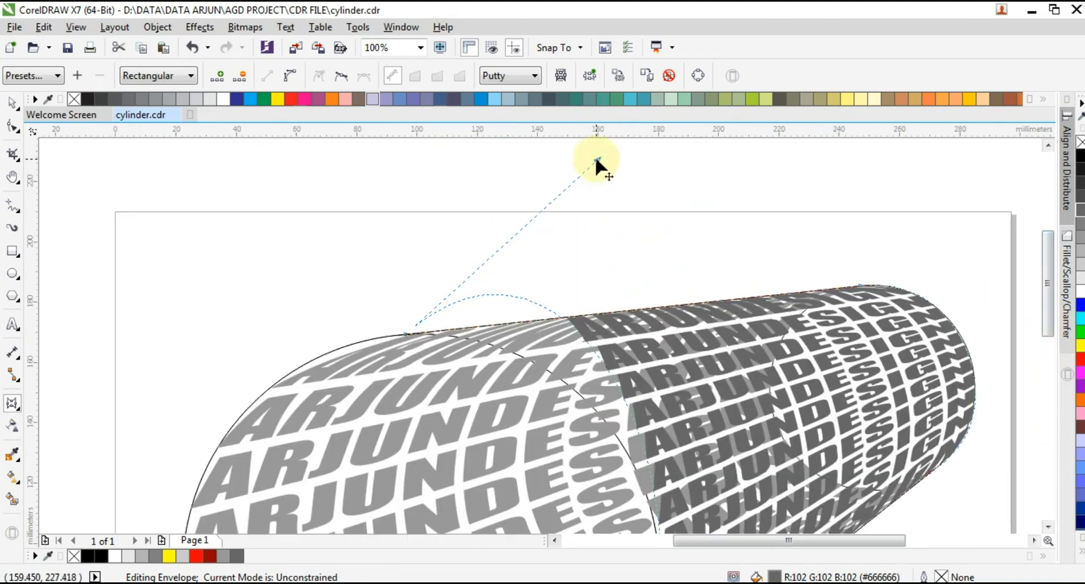
pyautogui.moveTo(596, 160); pyautogui.dragTo(618, 316)
pyautogui.scroll(-2, 618, 317)
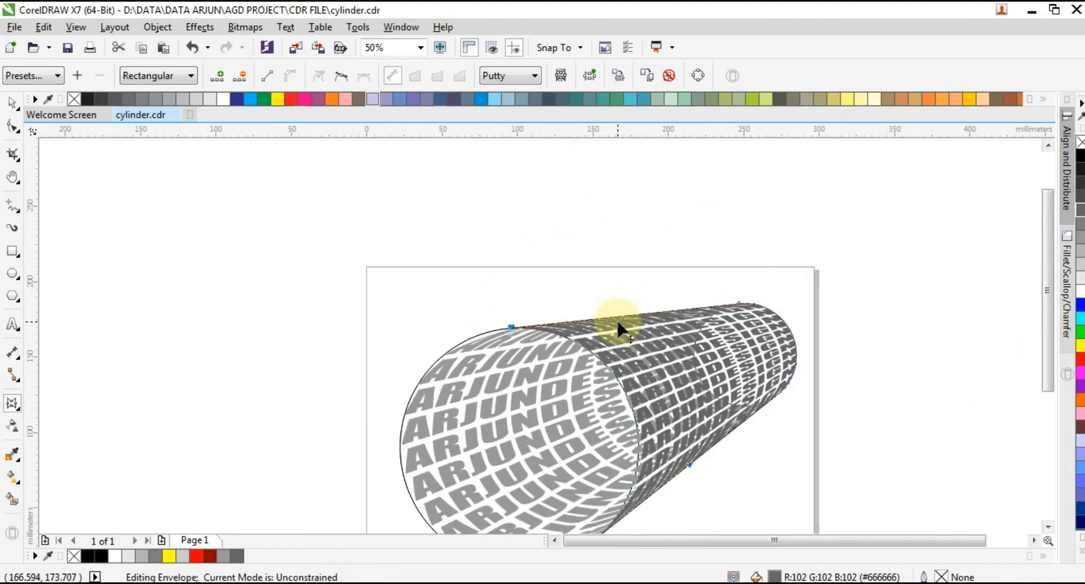
pyautogui.scroll(2, 625, 414)
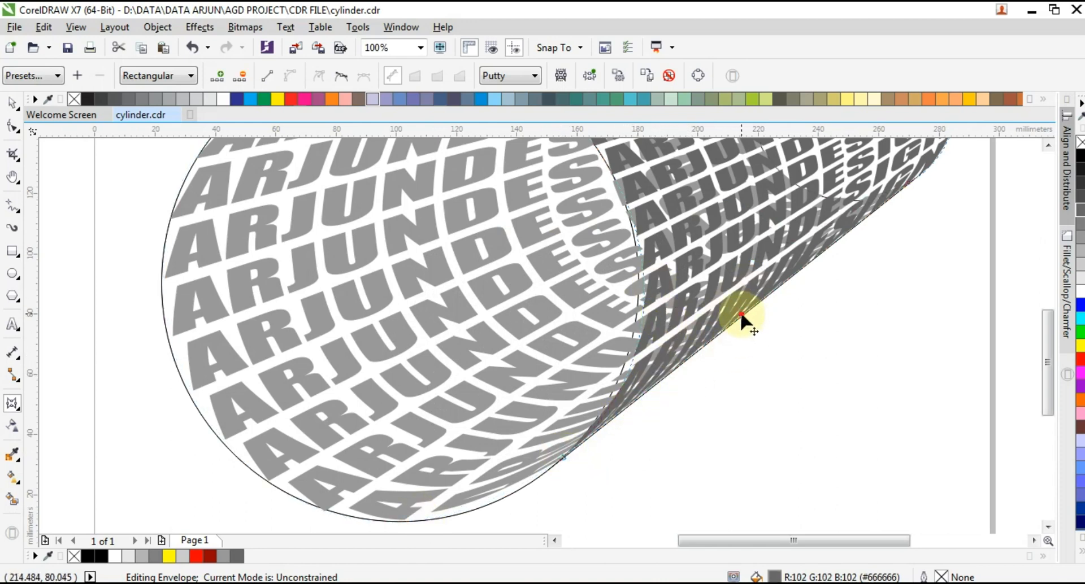
pyautogui.moveTo(742, 316); pyautogui.dragTo(732, 290)
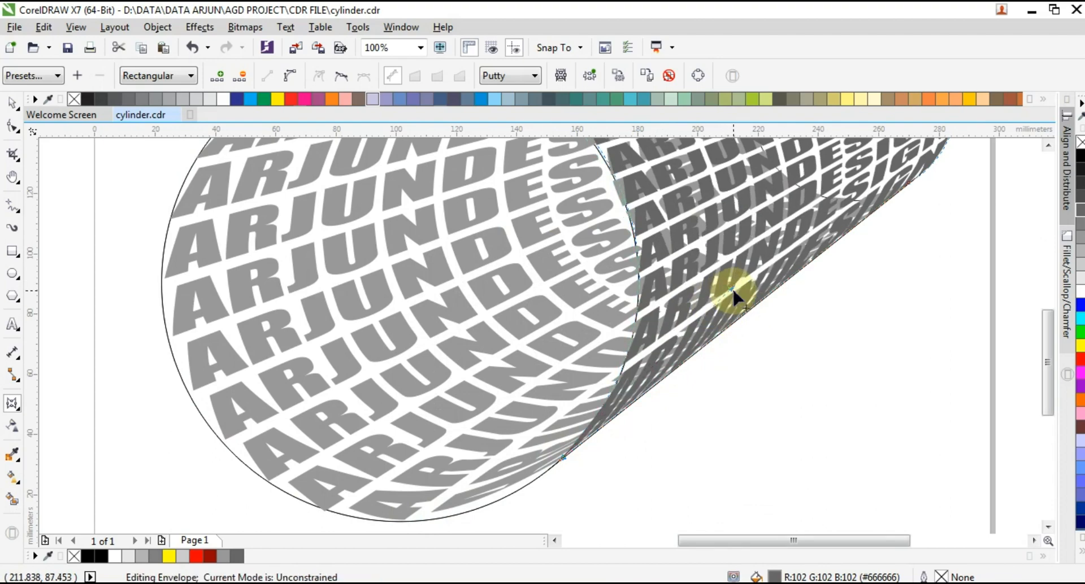
pyautogui.scroll(-2, 733, 291)
pyautogui.scroll(2, 668, 163)
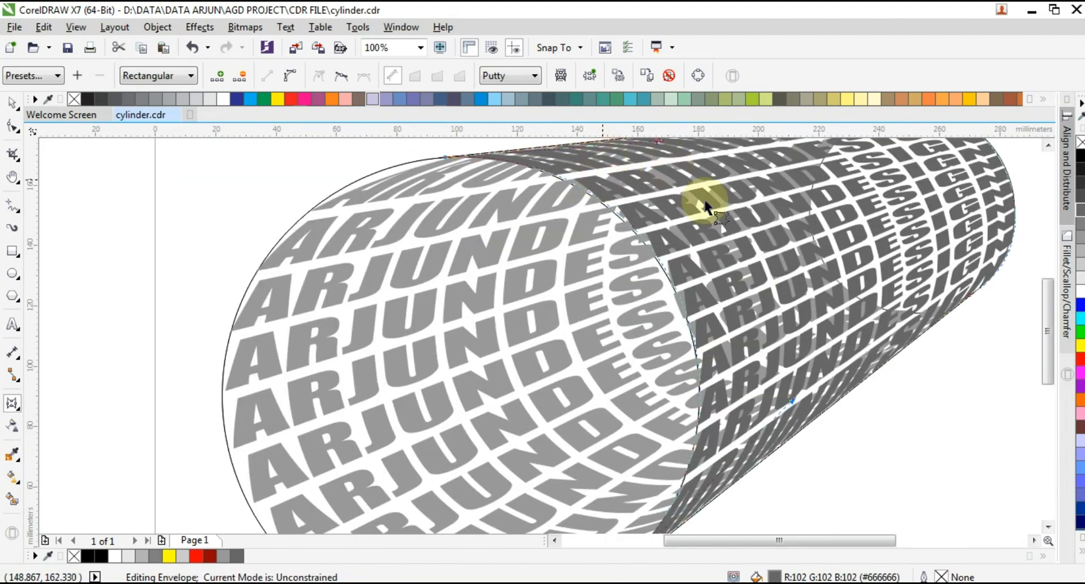
pyautogui.moveTo(1048, 333); pyautogui.dragTo(1049, 314)
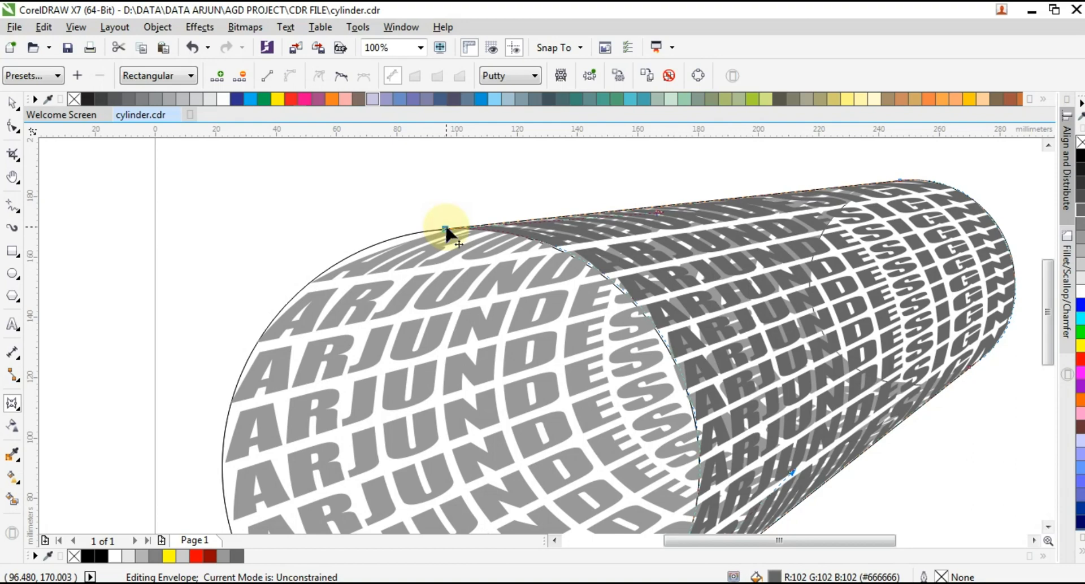
pyautogui.scroll(1, 445, 229)
pyautogui.scroll(-1, 497, 230)
pyautogui.scroll(-1, 516, 242)
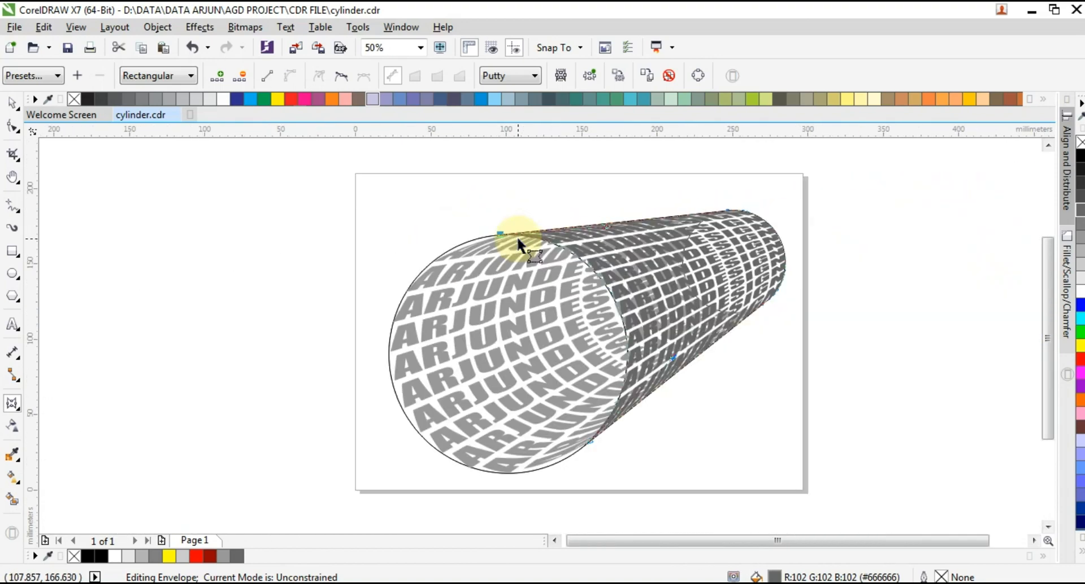
# Move both text groups together away from the extruded circle and delete the extrude group
pyautogui.press('space')
pyautogui.click(897, 317)
pyautogui.click(674, 305)
pyautogui.keyDown('shift'); pyautogui.click(463, 348); pyautogui.keyUp('shift')
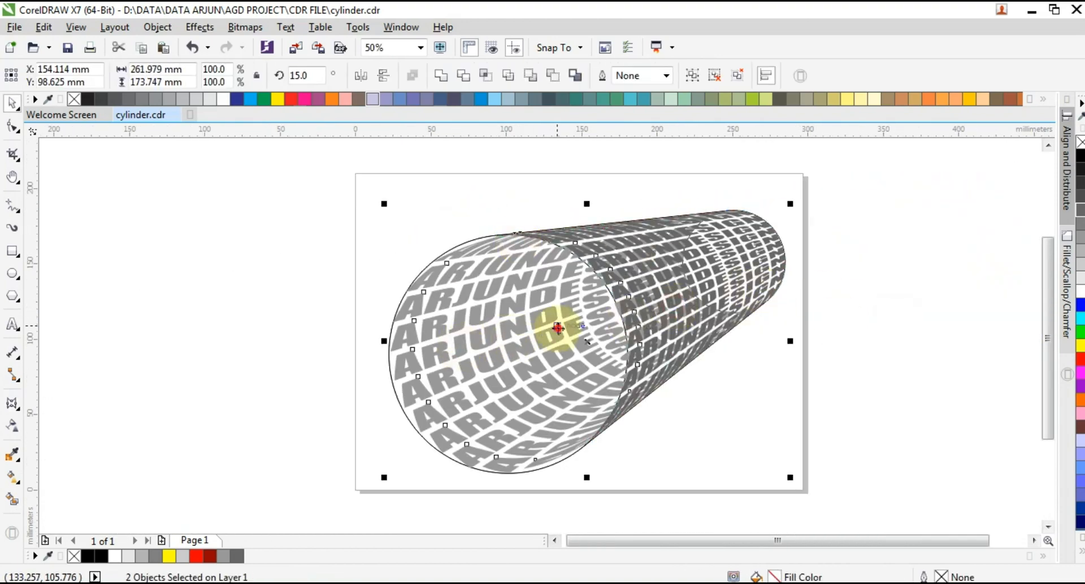
pyautogui.moveTo(557, 327); pyautogui.dragTo(194, 290)
pyautogui.click(682, 307)
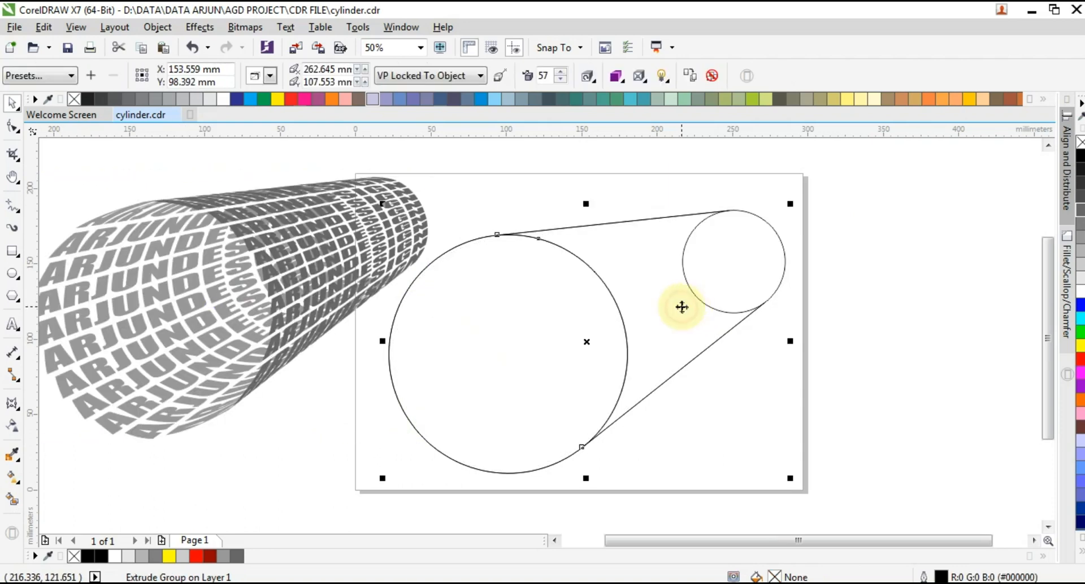
pyautogui.press('Delete')
# Move the two text groups together back onto the middle of the page
pyautogui.scroll(-1, 681, 308)
pyautogui.click(426, 291)
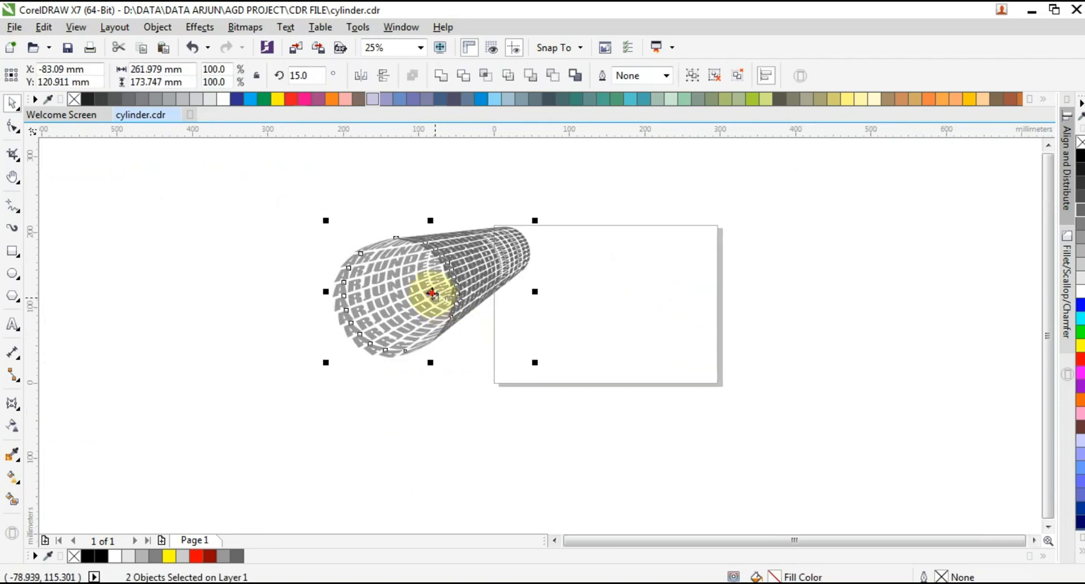
pyautogui.moveTo(426, 291); pyautogui.dragTo(625, 303)
pyautogui.scroll(1, 699, 294)
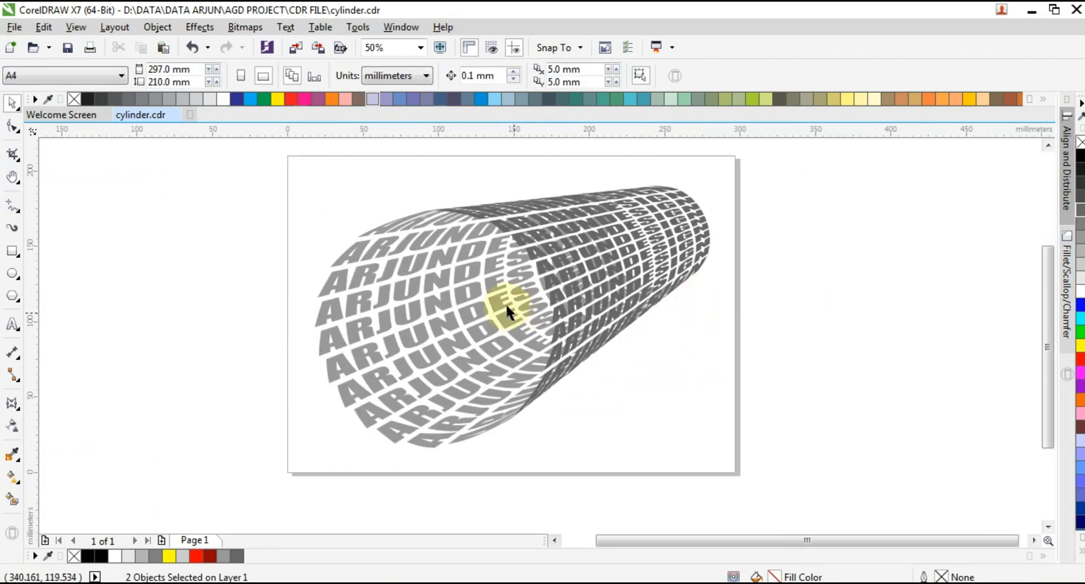
# Apply a linear fountain fill to the dark grey text group and set its end colour to red #FF0000
pyautogui.click(582, 283)
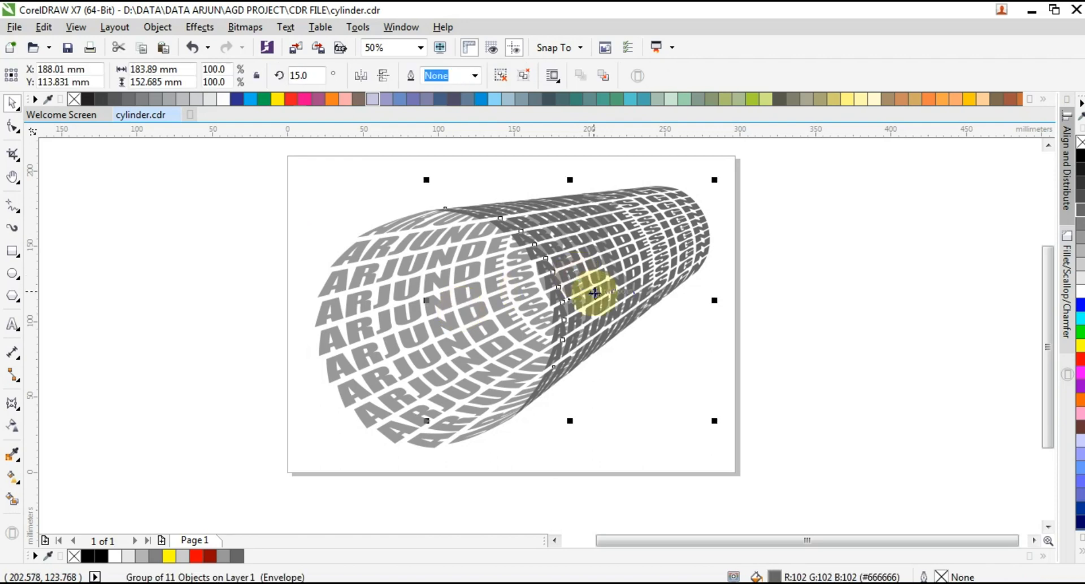
pyautogui.click(21, 478)
pyautogui.click(57, 76)
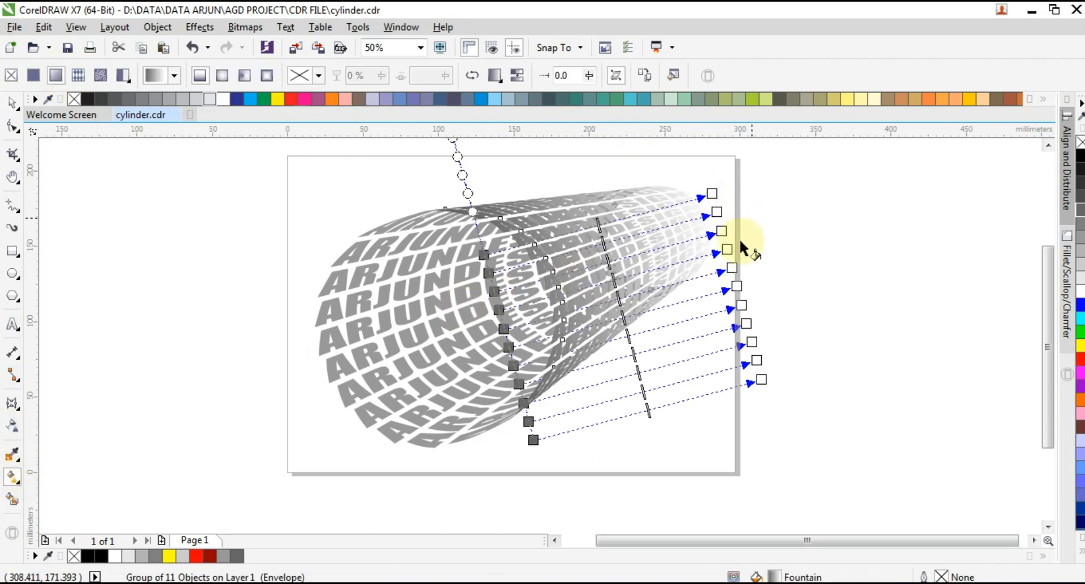
pyautogui.click(732, 268)
pyautogui.click(713, 292)
pyautogui.click(790, 367)
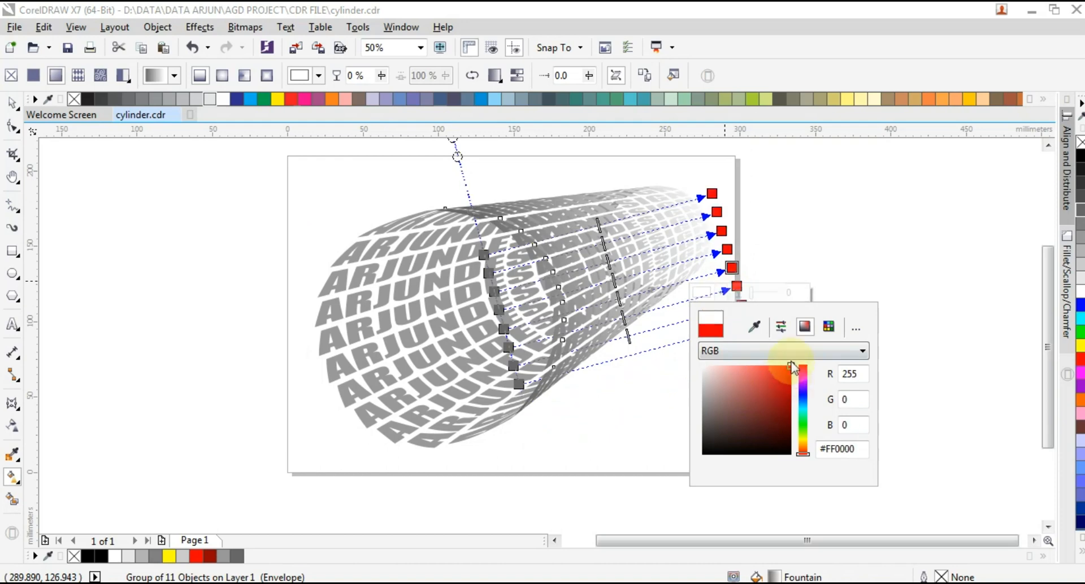
# Set the start colour of the dark text group's fountain fill to orange #FF7700
pyautogui.click(503, 329)
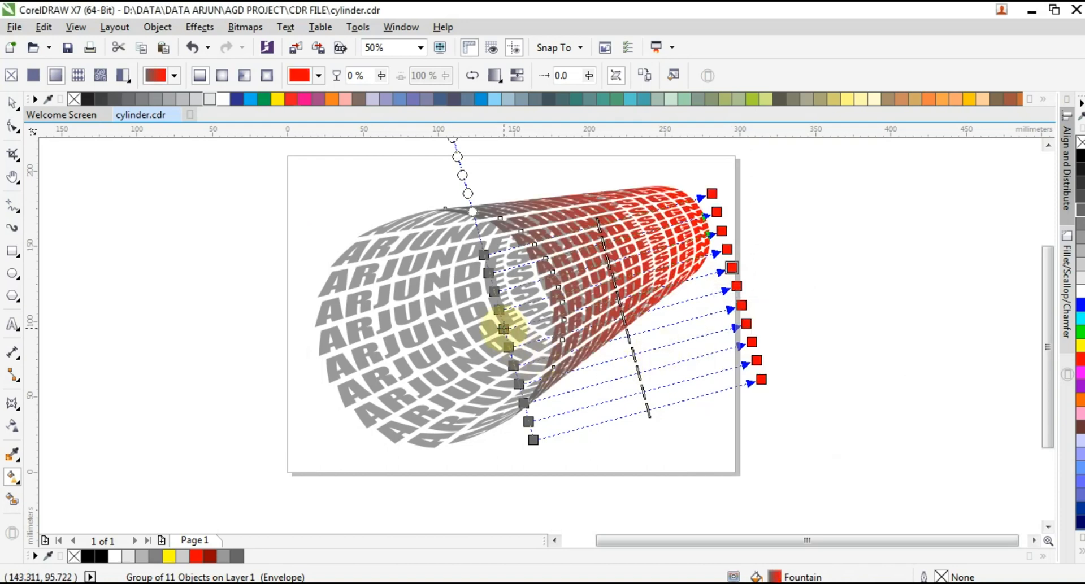
pyautogui.click(495, 355)
pyautogui.click(574, 501)
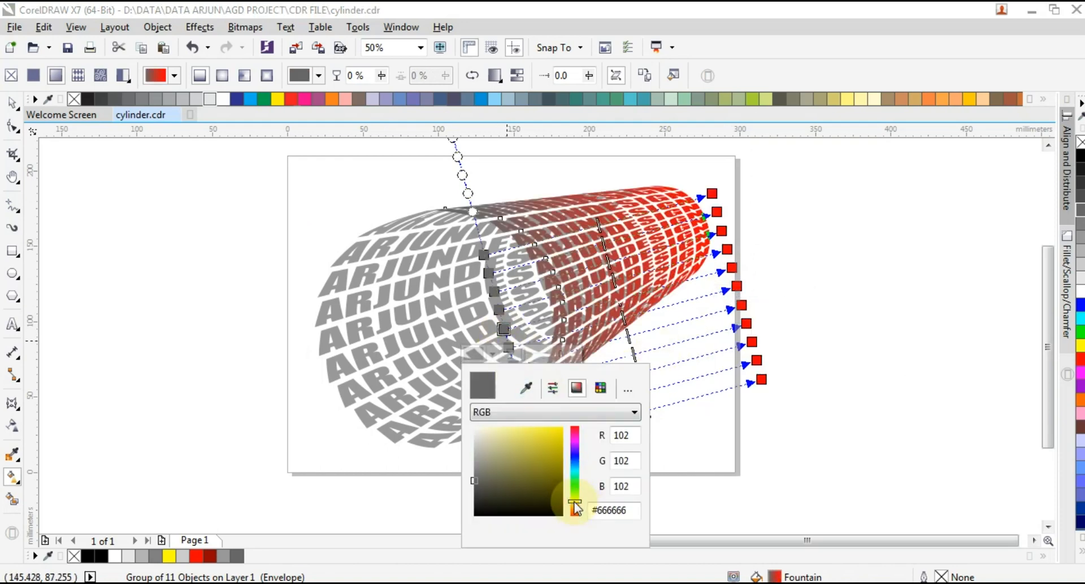
pyautogui.click(561, 444)
pyautogui.click(575, 511)
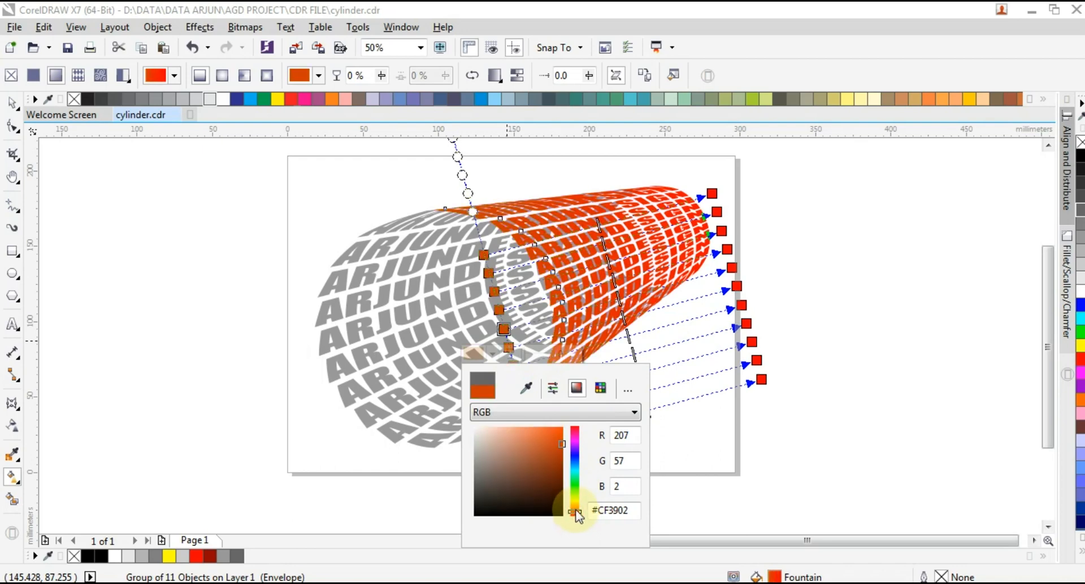
pyautogui.click(561, 426)
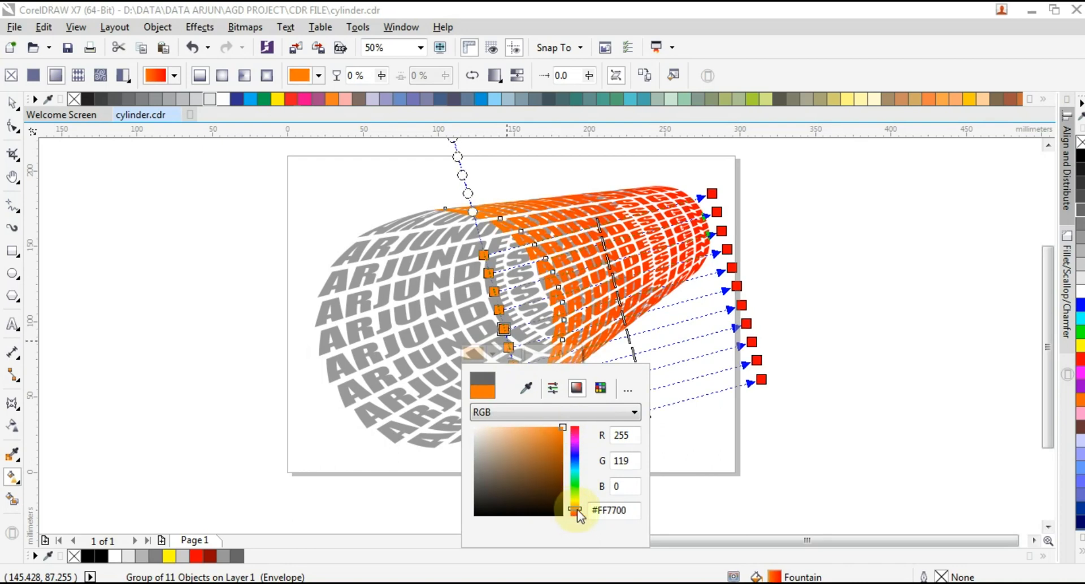
# Change the start colour of the outer text group's fountain fill to yellow #FBFF00
pyautogui.moveTo(577, 510); pyautogui.dragTo(577, 502)
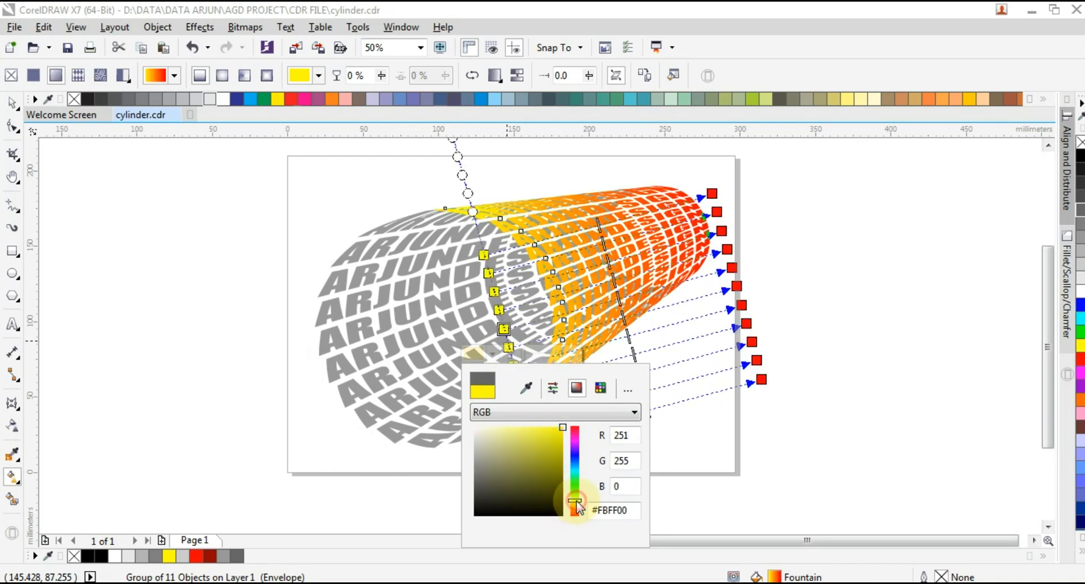
pyautogui.click(860, 351)
pyautogui.click(867, 357)
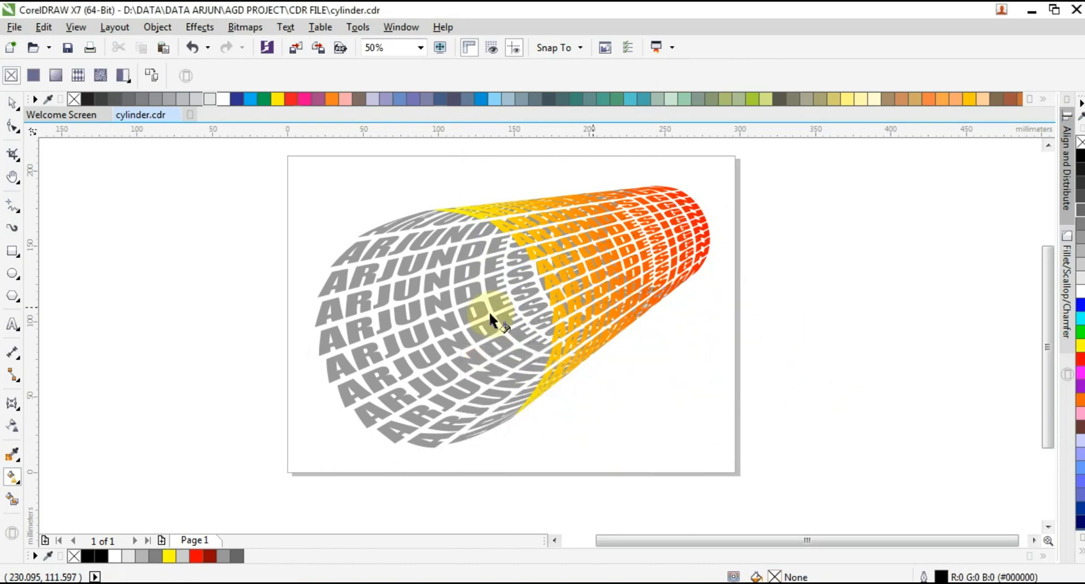
# Apply a linear fountain fill to the light grey inner text group and darken its grey start colour
pyautogui.click(476, 310)
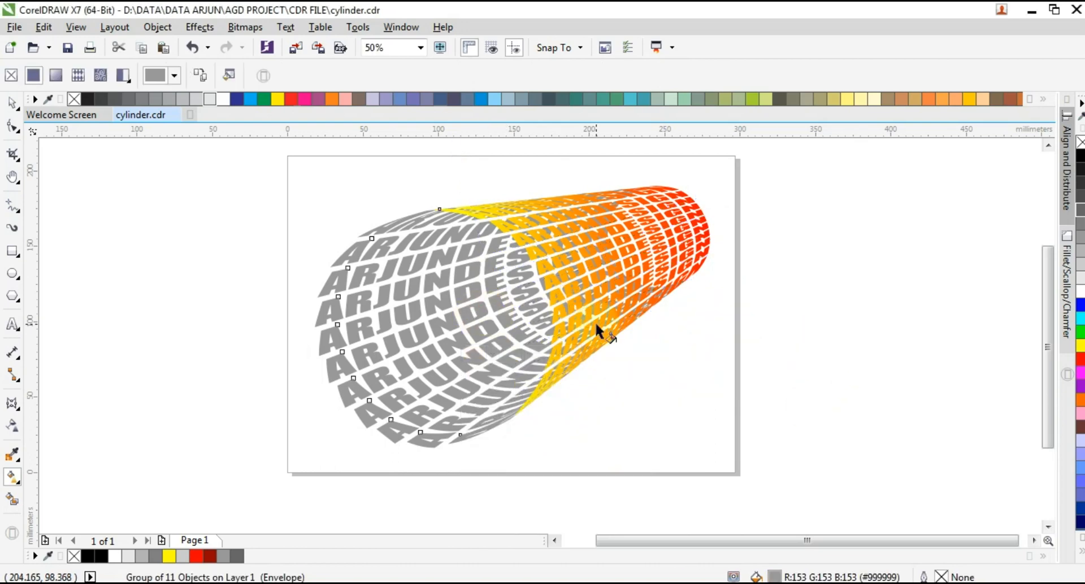
pyautogui.click(57, 76)
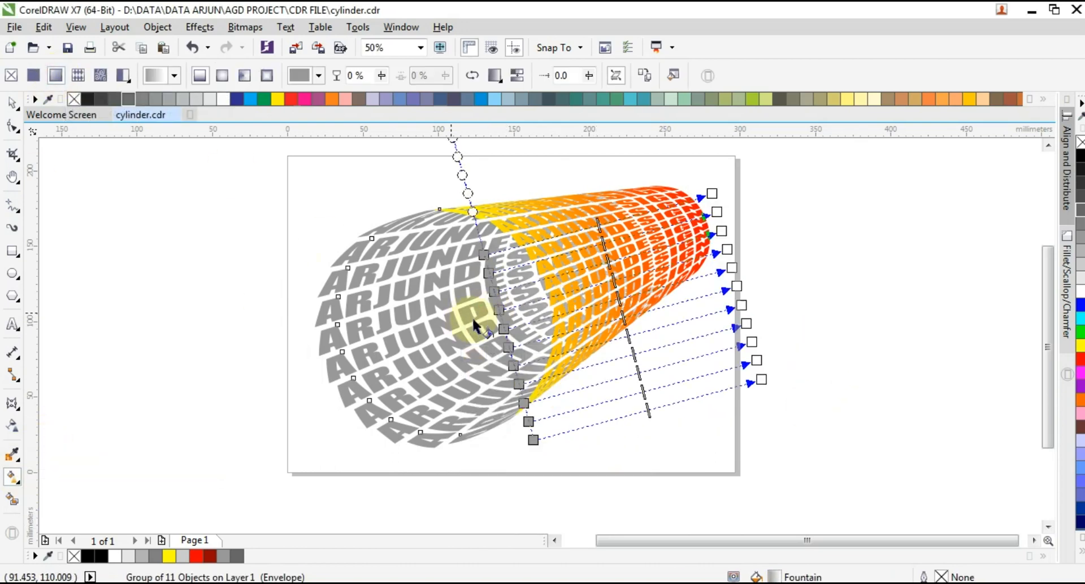
pyautogui.click(502, 328)
pyautogui.click(492, 354)
pyautogui.click(476, 473)
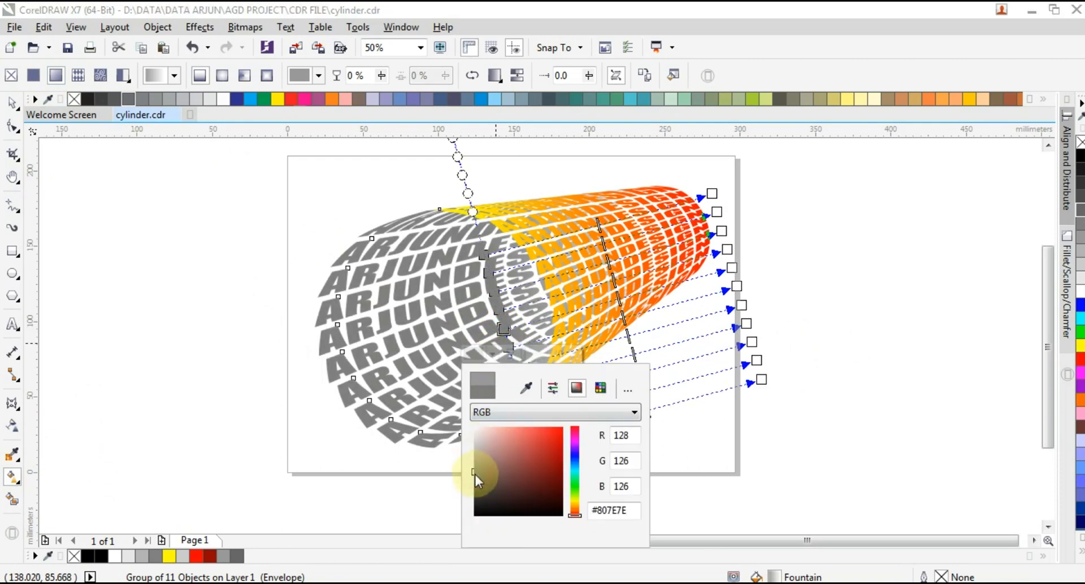
pyautogui.moveTo(476, 475); pyautogui.dragTo(476, 478)
# Set the inner text group's fountain fill end colour to white and lighten its start colour to a medium grey
pyautogui.click(731, 269)
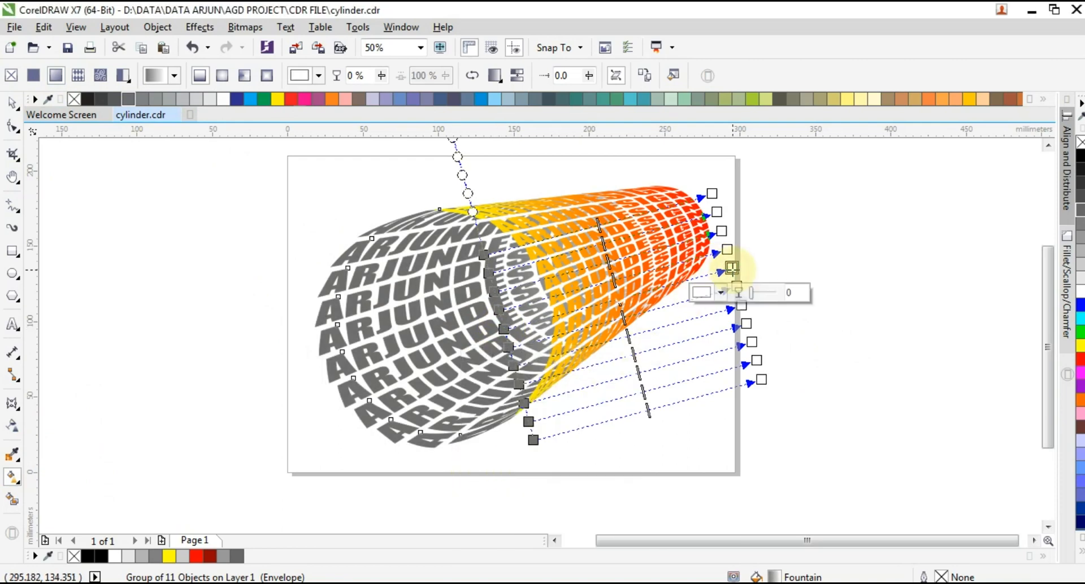
pyautogui.click(705, 292)
pyautogui.moveTo(709, 387); pyautogui.dragTo(703, 351)
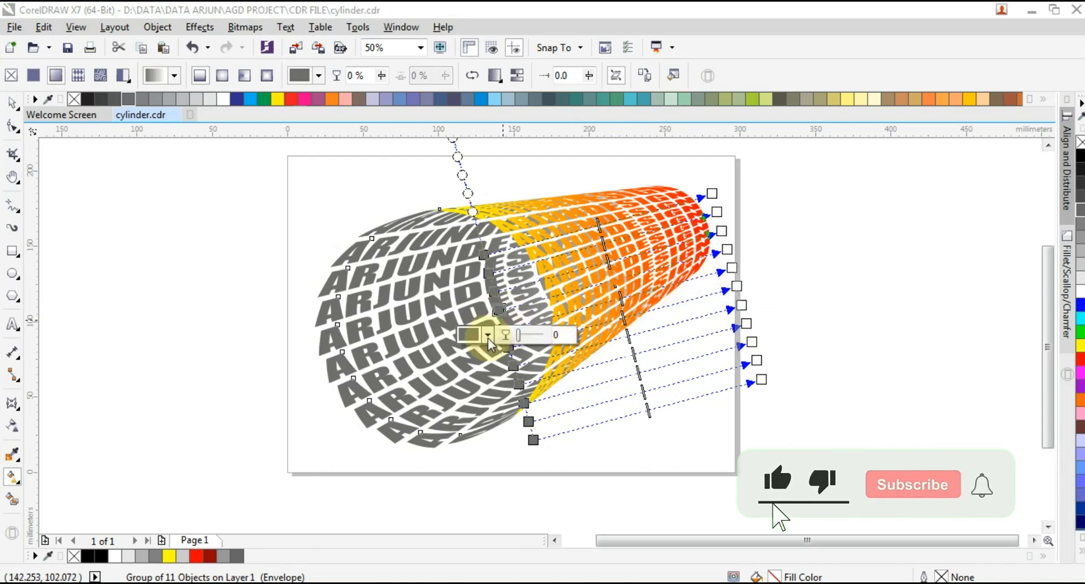
pyautogui.click(487, 338)
pyautogui.moveTo(470, 443); pyautogui.dragTo(472, 432)
pyautogui.click(469, 444)
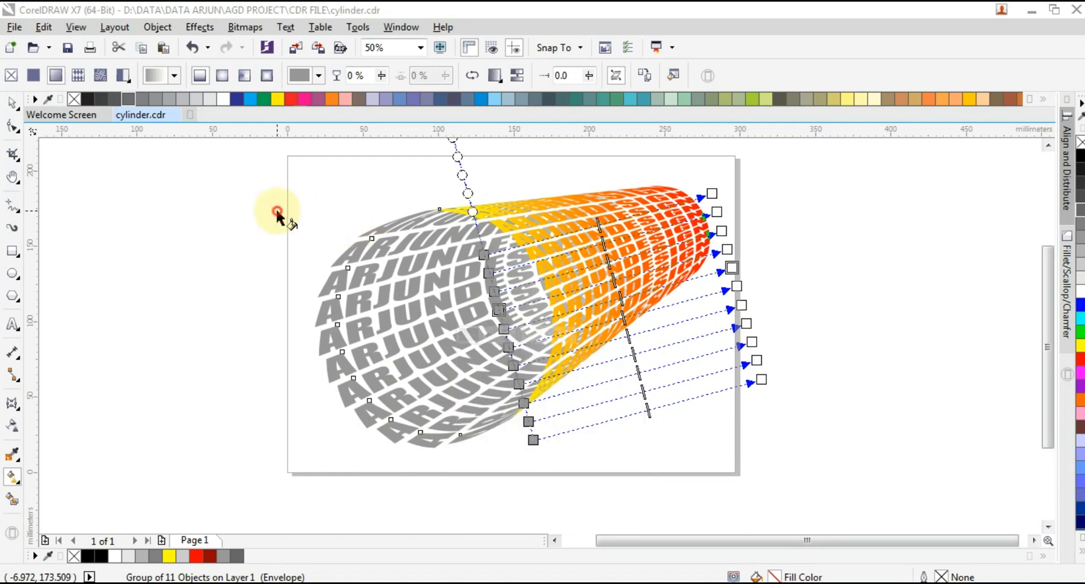
pyautogui.click(12, 102)
pyautogui.click(243, 197)
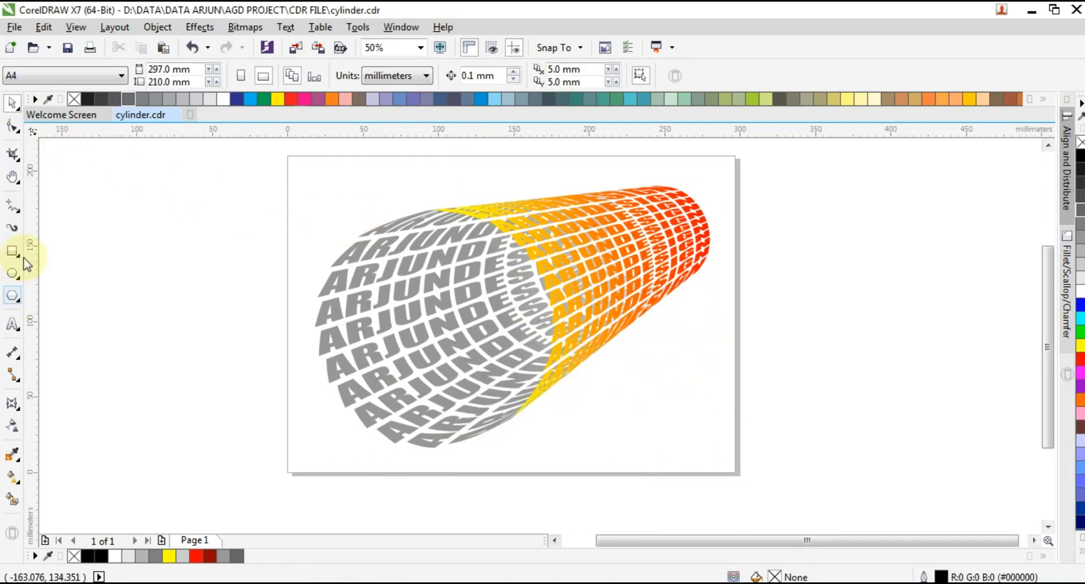
# Add a page-sized 297 x 210 mm rectangle behind the text cylinder and fill it black
pyautogui.doubleClick(21, 255)
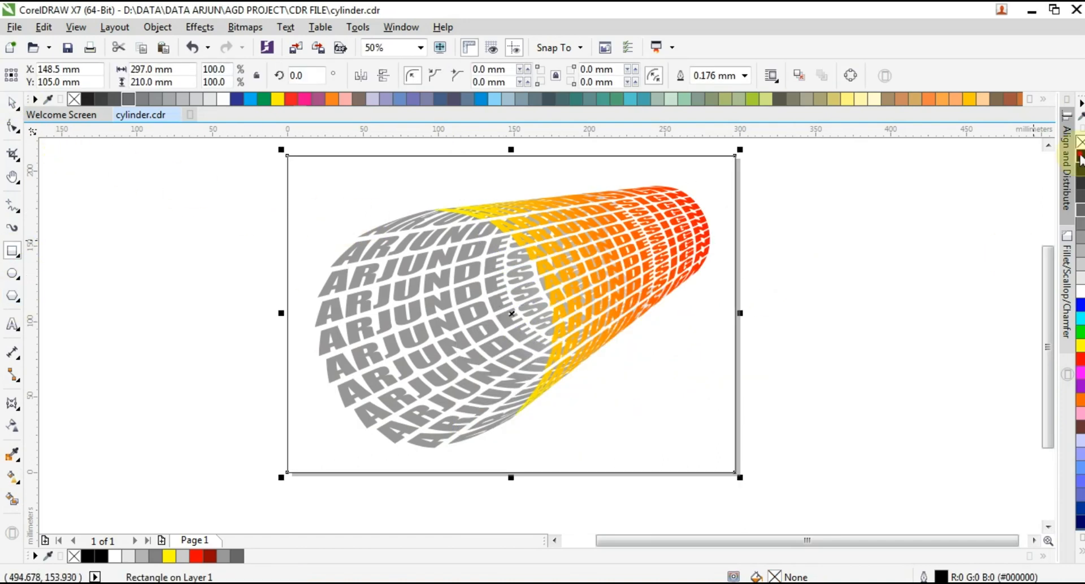
pyautogui.click(1080, 156)
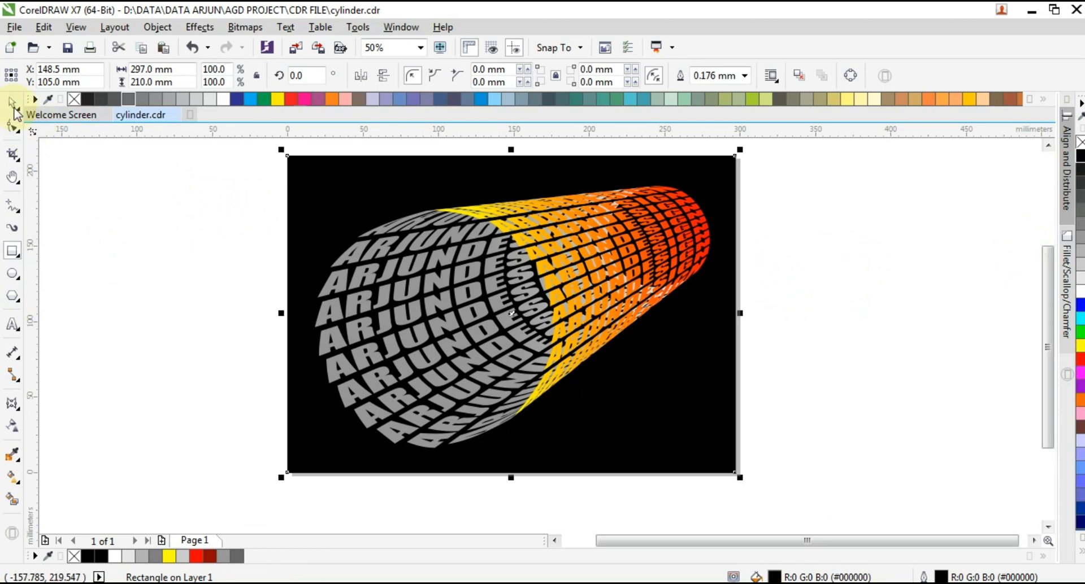
pyautogui.click(17, 111)
pyautogui.click(57, 103)
pyautogui.click(778, 280)
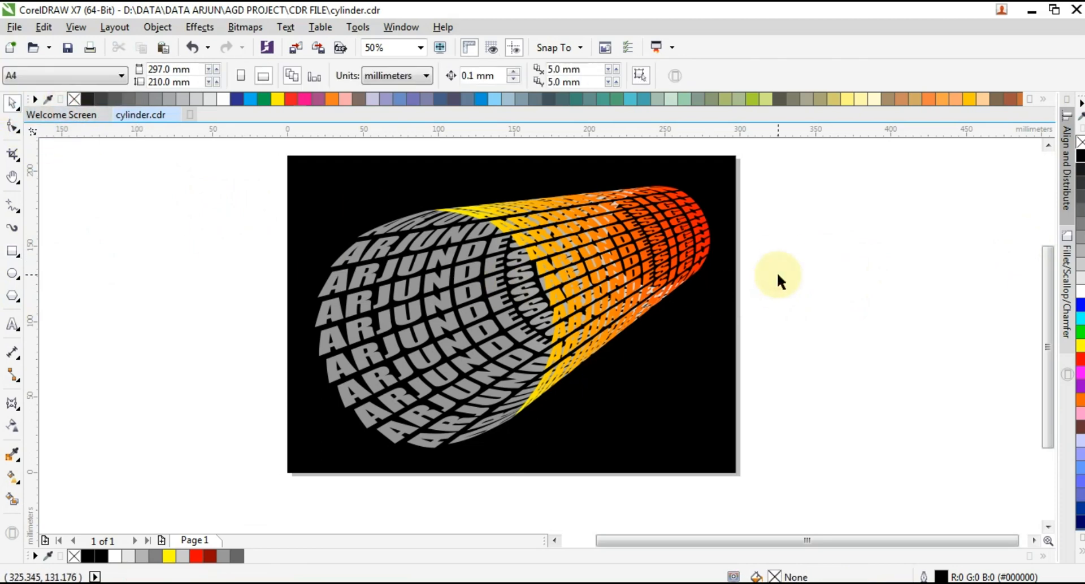